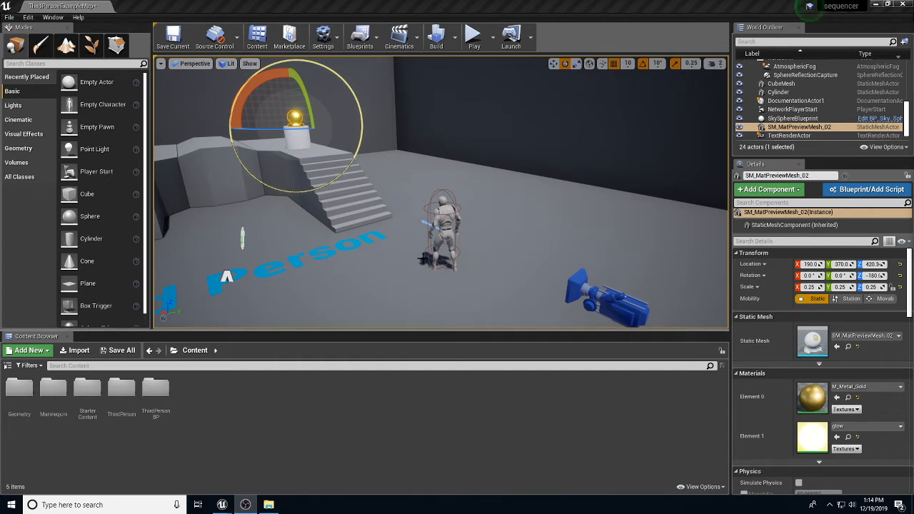
pyautogui.keyDown('alt'); pyautogui.moveTo(380, 264); pyautogui.dragTo(314, 263); pyautogui.keyUp('alt')
pyautogui.keyDown('alt'); pyautogui.moveTo(463, 249); pyautogui.dragTo(441, 260); pyautogui.keyUp('alt')
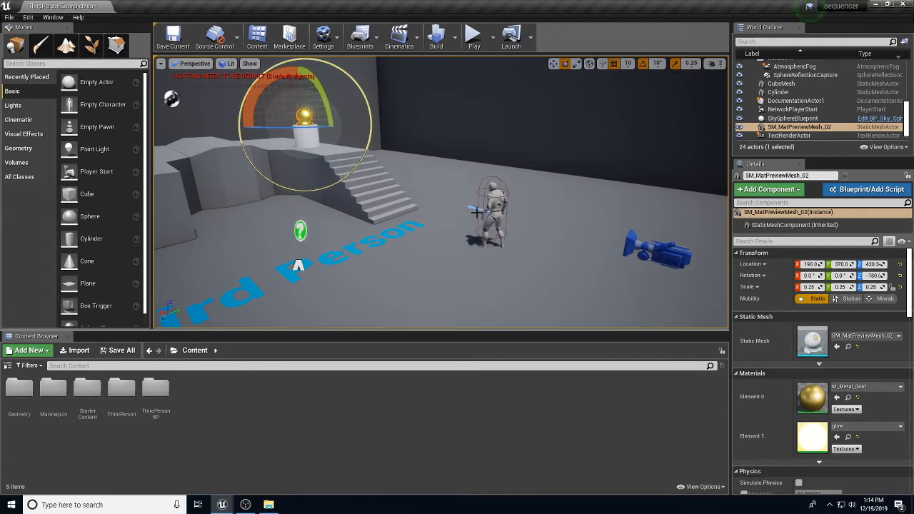
pyautogui.moveTo(476, 212)
pyautogui.keyDown('alt'); pyautogui.mouseDown()
pyautogui.moveTo(437, 239)
pyautogui.moveTo(478, 215)
pyautogui.mouseUp(); pyautogui.keyUp('alt')
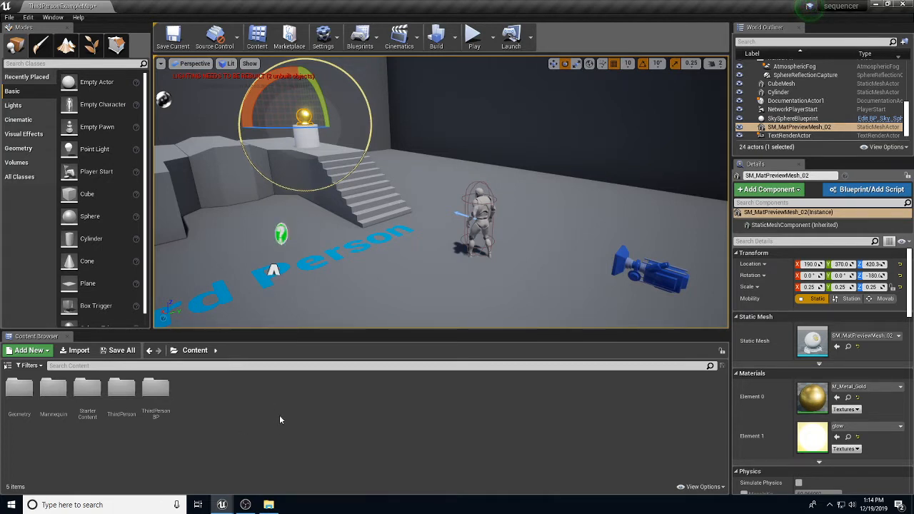
# Create a Level Sequence asset named master in the Content folder
pyautogui.rightClick(222, 409)
pyautogui.moveTo(222, 404)
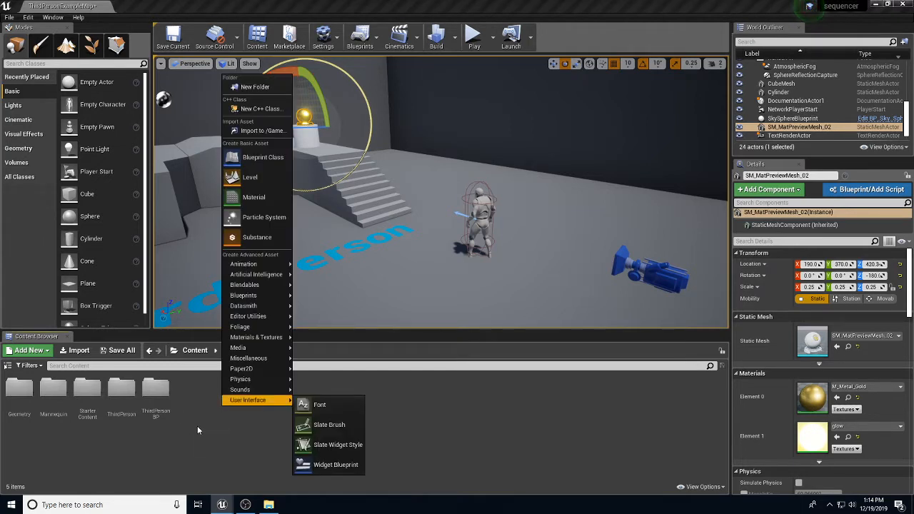
pyautogui.moveTo(258, 269)
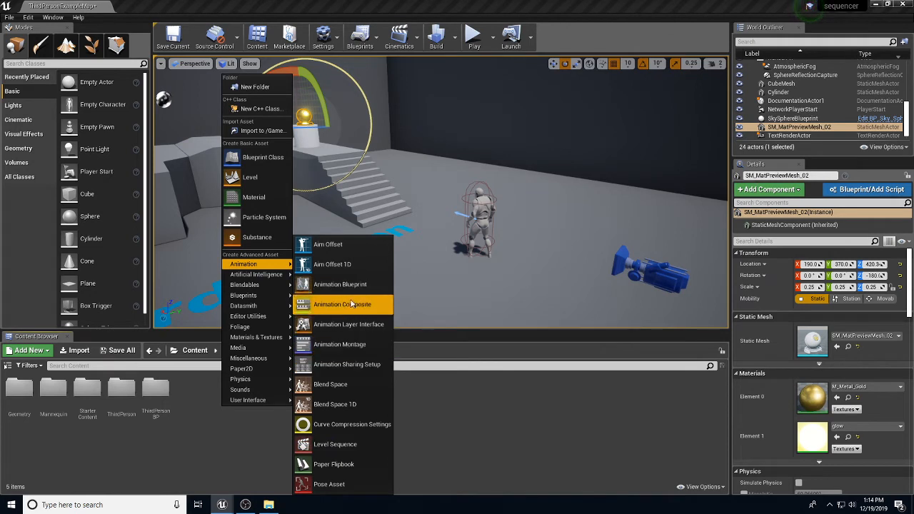
pyautogui.click(320, 449)
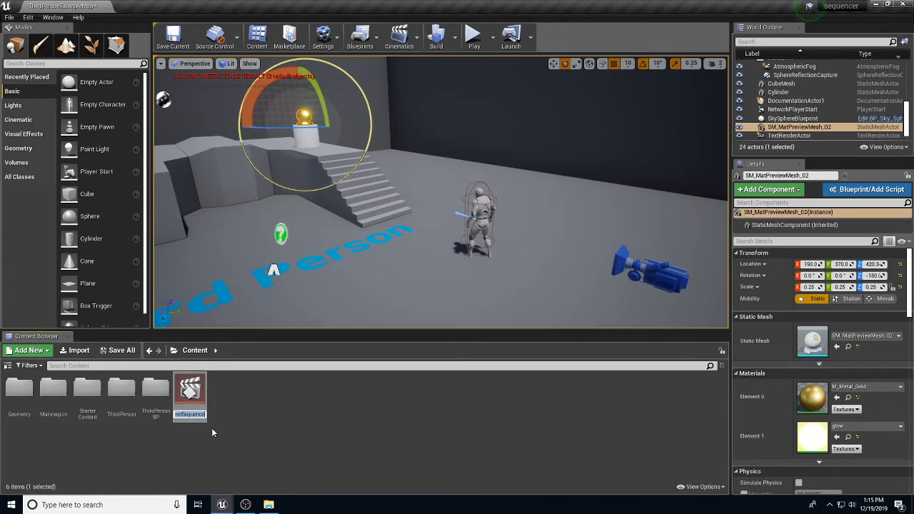
pyautogui.write('master')
pyautogui.press('Return')
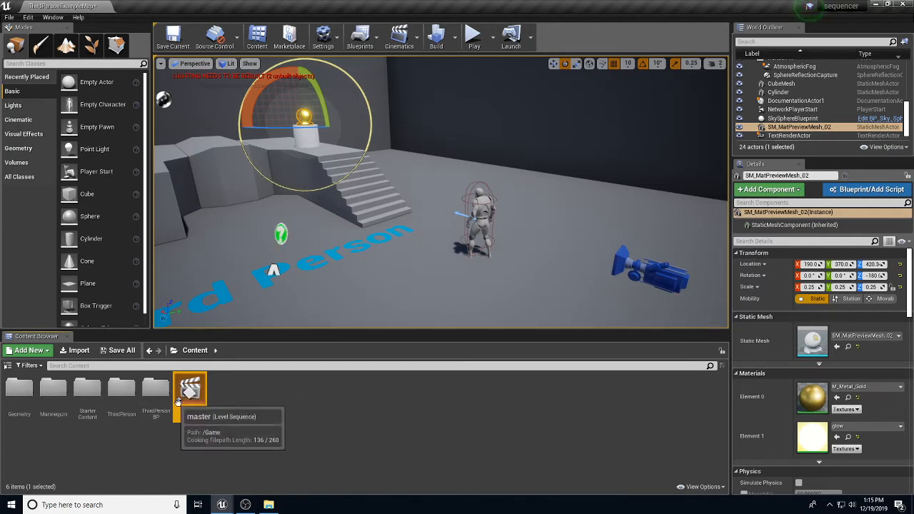
pyautogui.rightClick(245, 398)
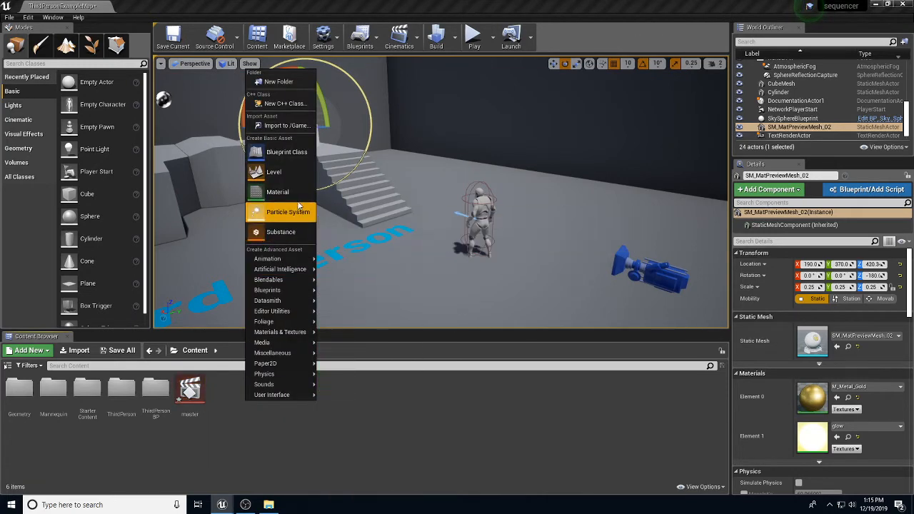
pyautogui.click(277, 192)
pyautogui.press('Return')
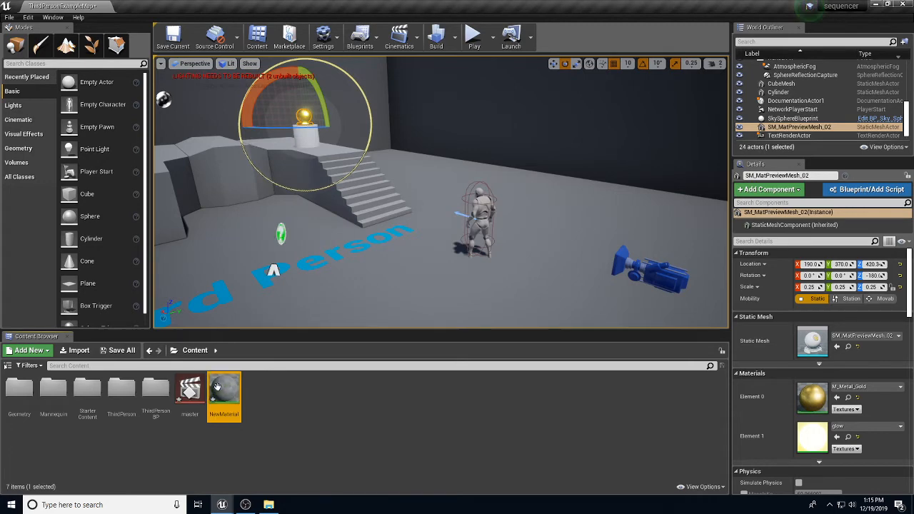
pyautogui.press('Delete')
pyautogui.click(400, 411)
# Create a second Level Sequence asset named cam_1 in the Content folder
pyautogui.rightClick(260, 413)
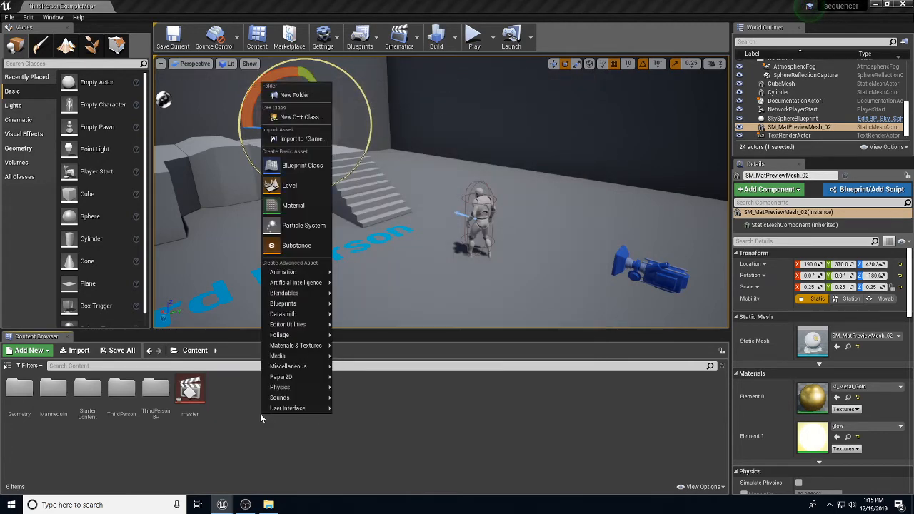
pyautogui.moveTo(297, 276)
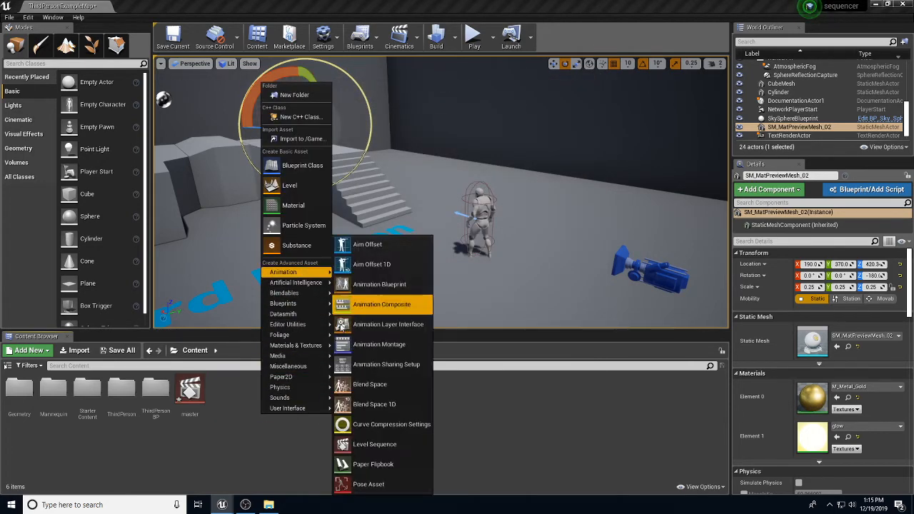
pyautogui.click(379, 443)
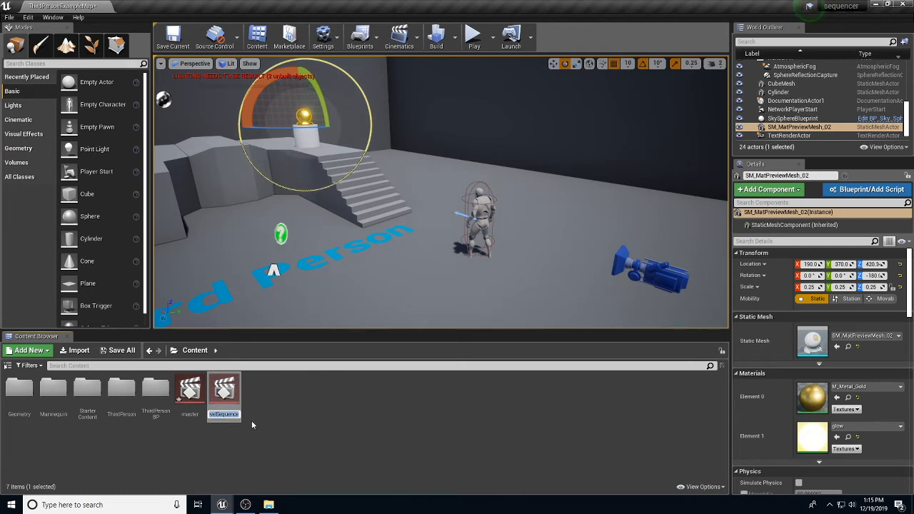
pyautogui.write('cam_1')
pyautogui.press('Return')
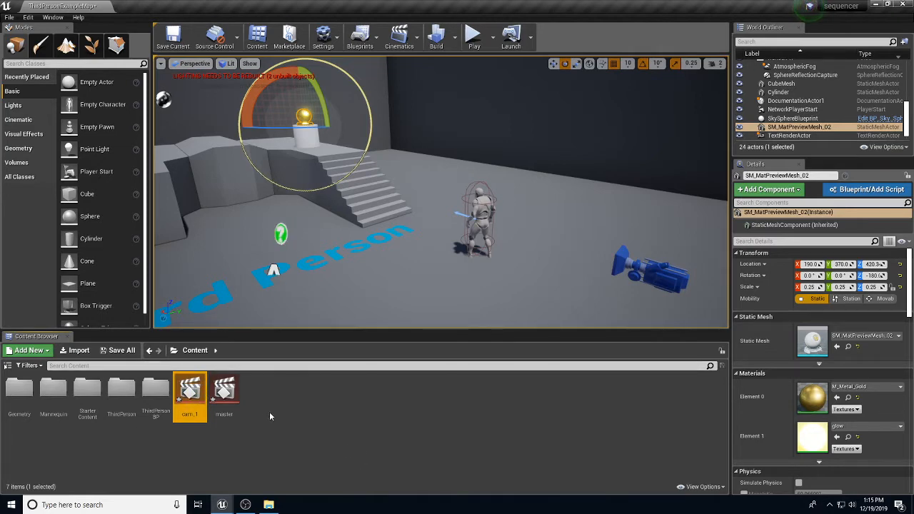
# Open the cam_1 level sequence and place its Sequencer window over the lower part of the editor
pyautogui.doubleClick(187, 392)
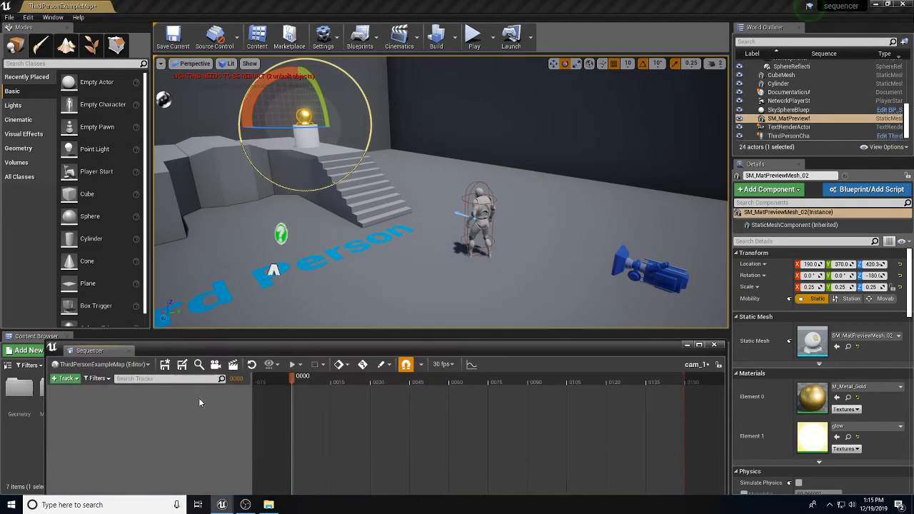
pyautogui.moveTo(238, 342); pyautogui.dragTo(250, 95)
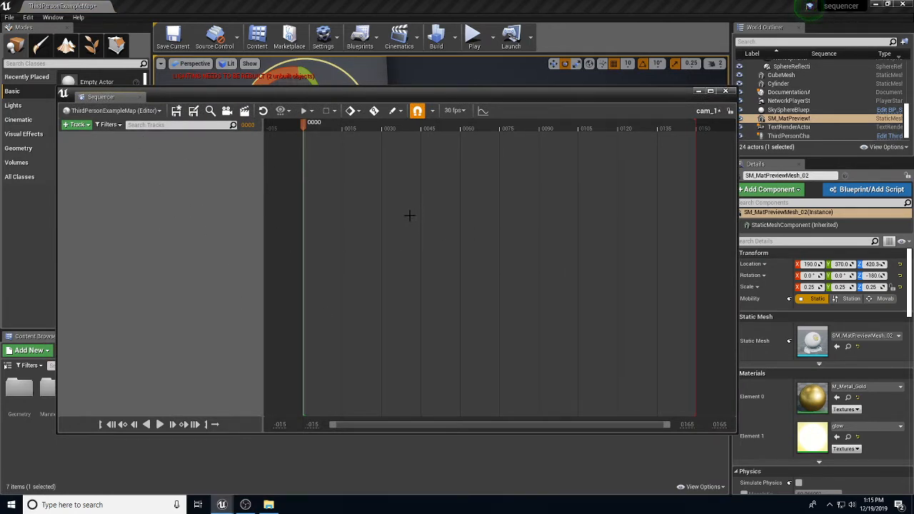
pyautogui.moveTo(428, 99); pyautogui.dragTo(418, 230)
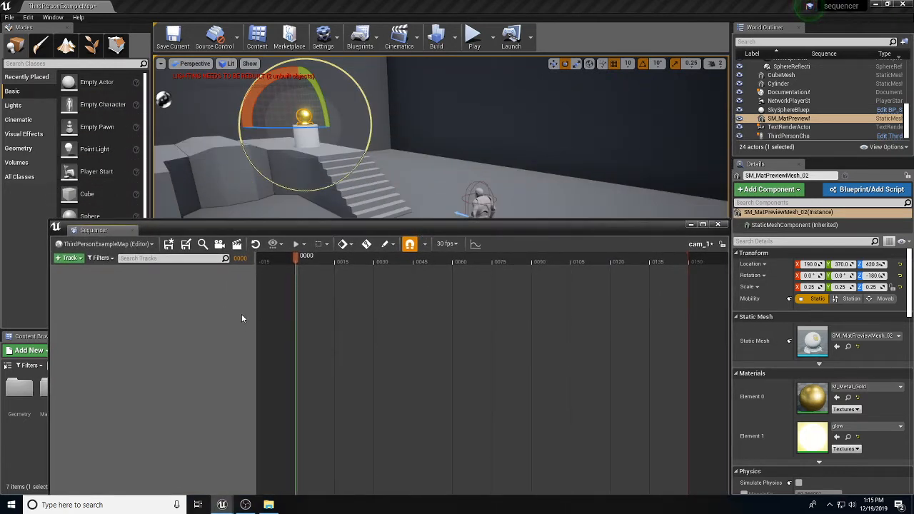
# Create a cine camera in the cam_1 sequence and move the Sequencer window clear of the level viewport
pyautogui.click(219, 244)
pyautogui.moveTo(285, 232); pyautogui.dragTo(300, 298)
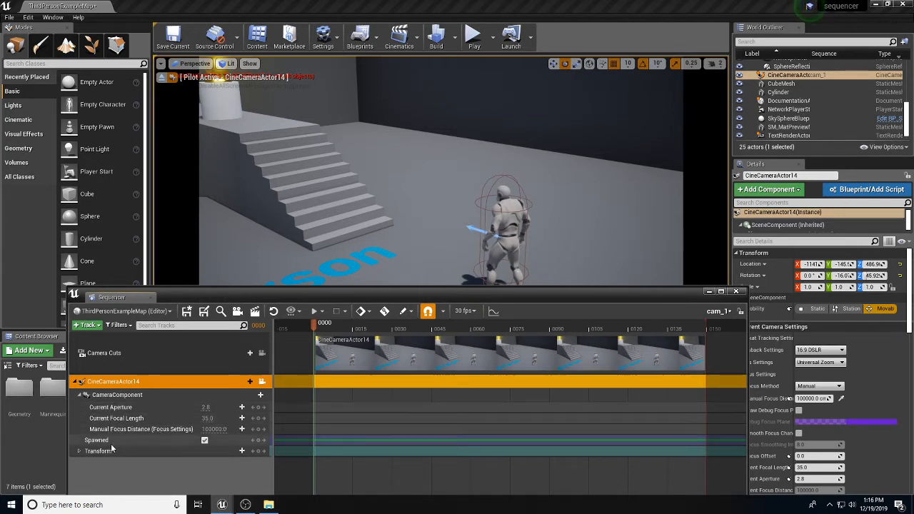
pyautogui.click(80, 452)
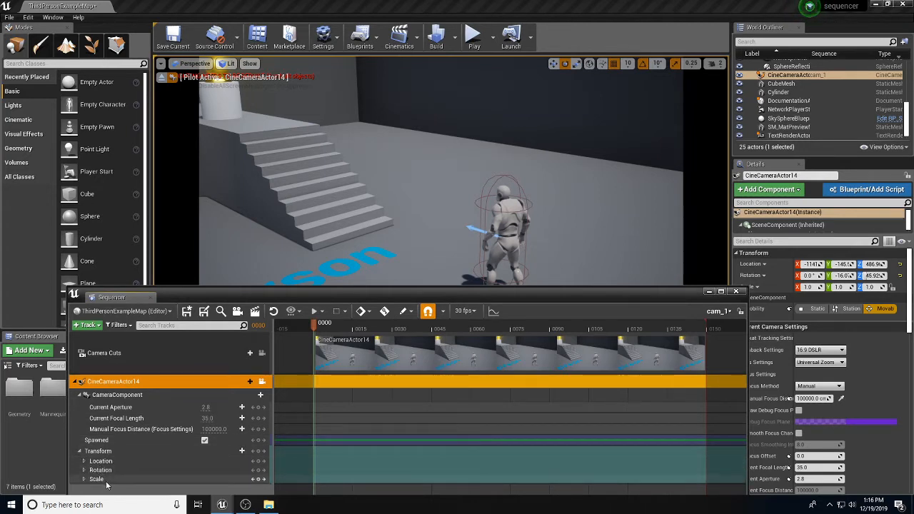
pyautogui.click(80, 451)
pyautogui.moveTo(210, 292); pyautogui.dragTo(174, 343)
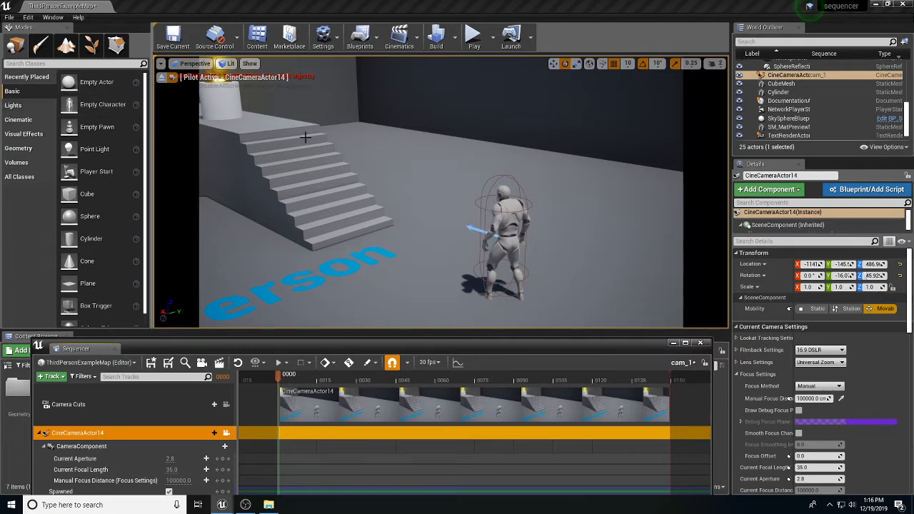
# Split the level viewport into two side-by-side panes and show the new cine camera's view in the cinematic viewport
pyautogui.click(162, 66)
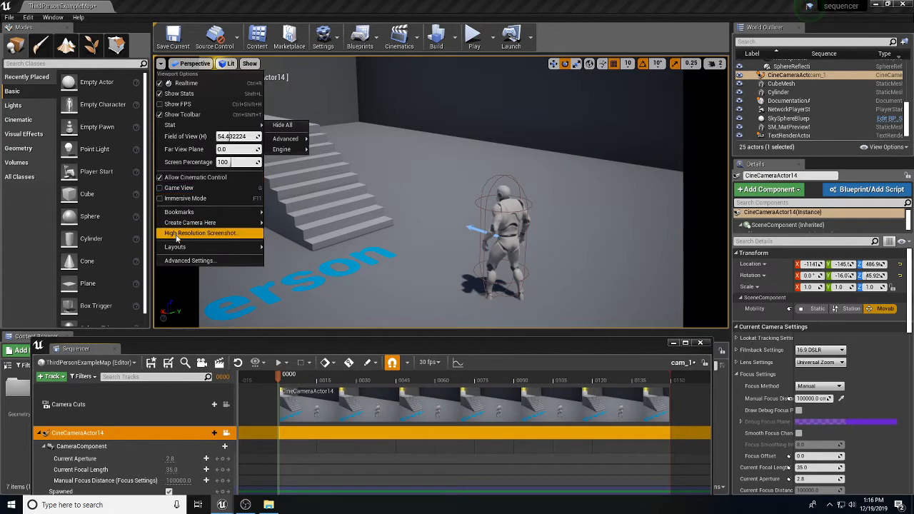
pyautogui.moveTo(178, 249)
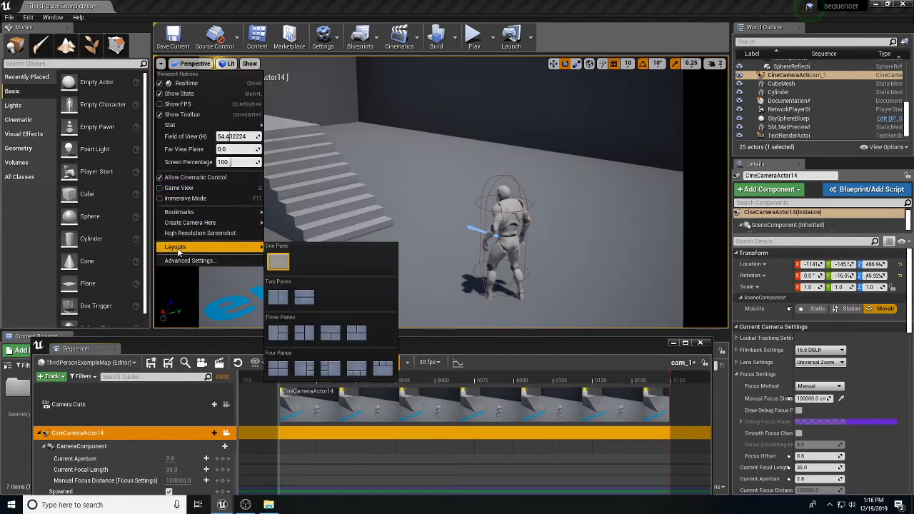
pyautogui.click(279, 299)
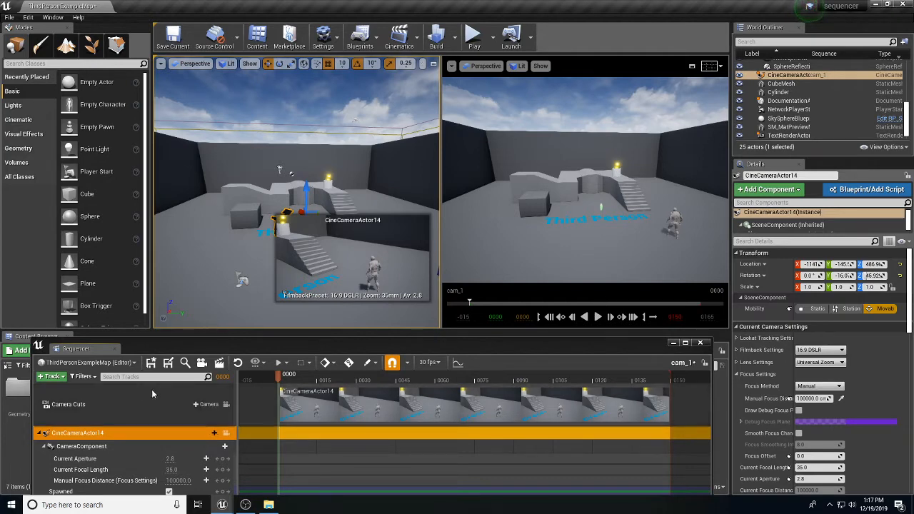
pyautogui.click(486, 66)
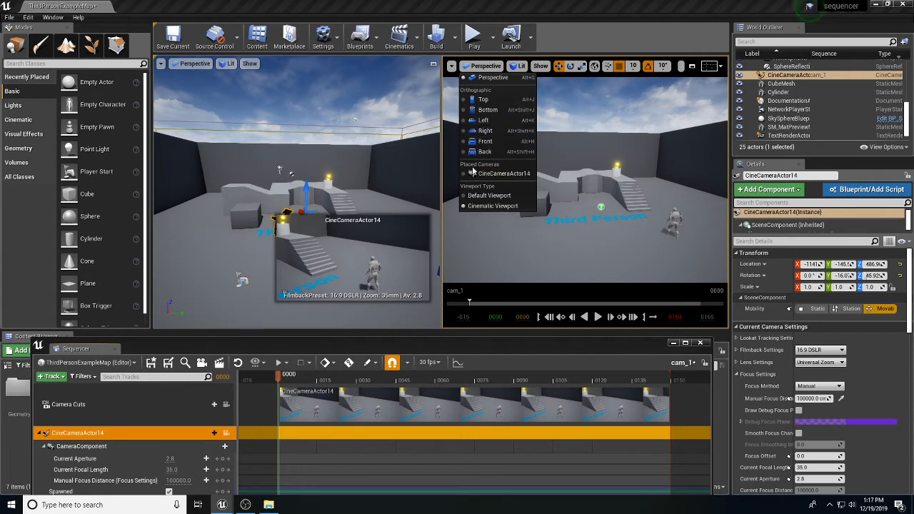
pyautogui.click(513, 177)
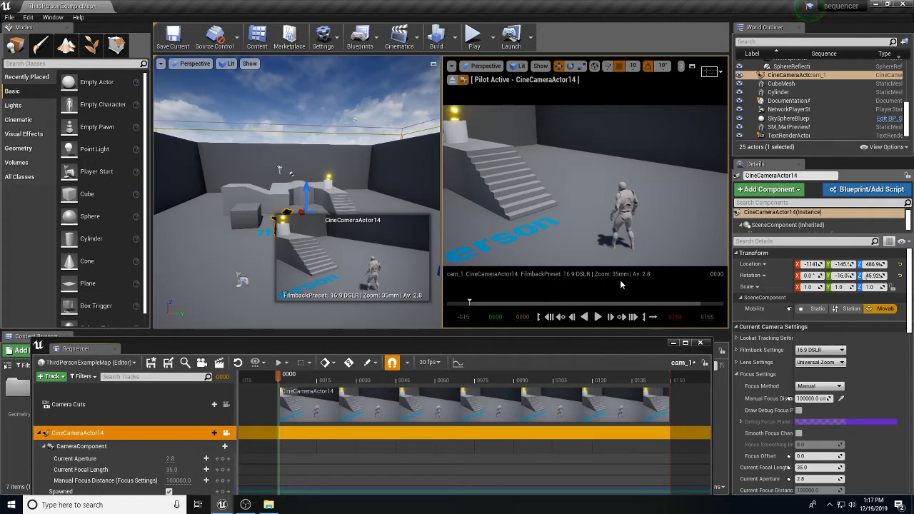
# Turn on the Grid (3x3) composition overlay in the cinematic viewport
pyautogui.click(710, 73)
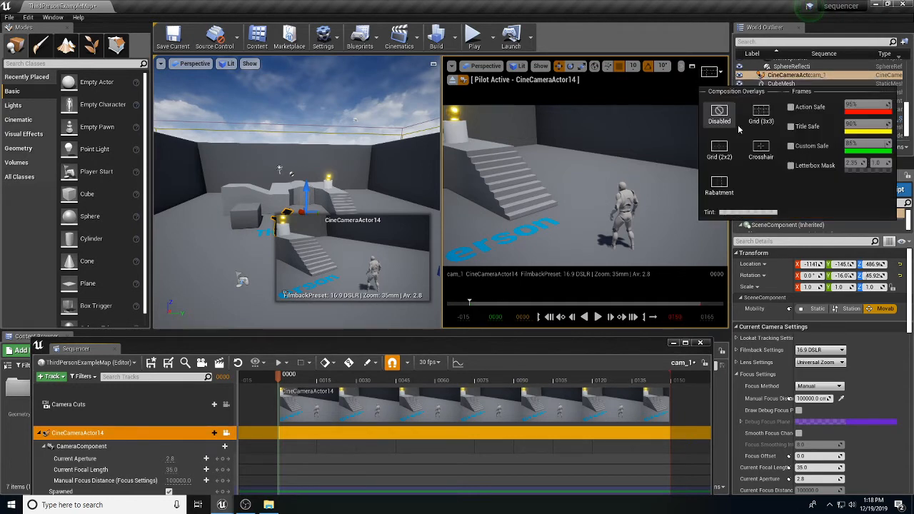
pyautogui.click(762, 123)
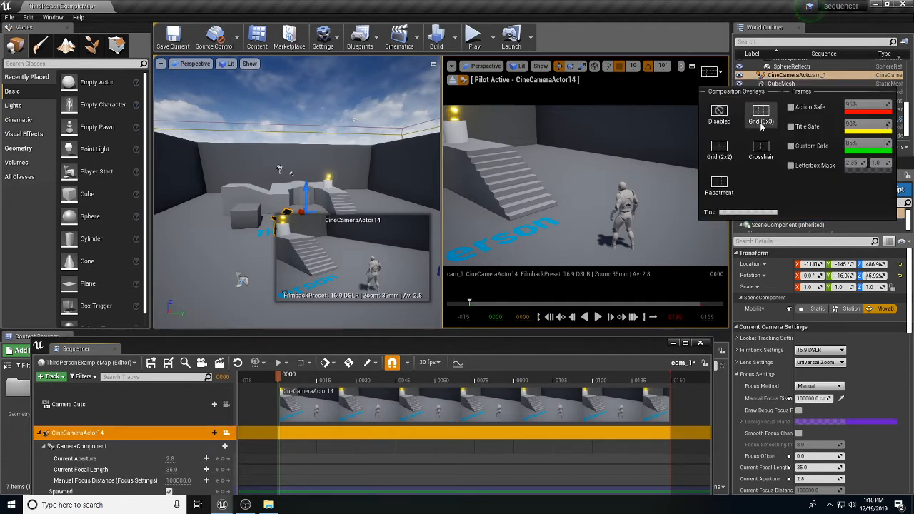
pyautogui.click(761, 124)
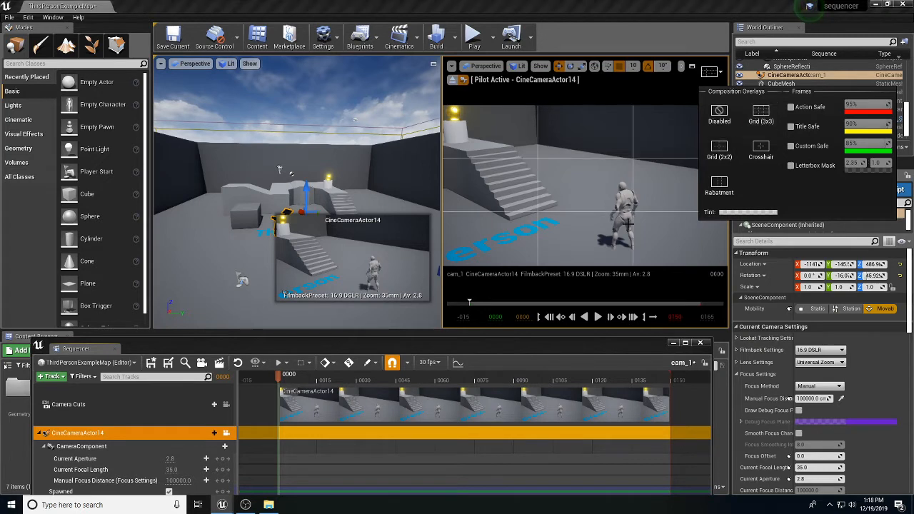
pyautogui.click(709, 71)
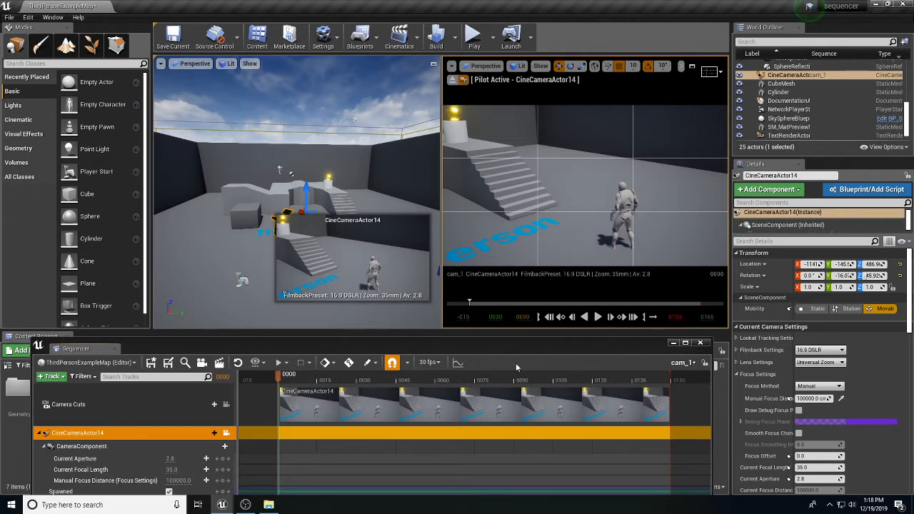
# Fly the cine camera to a low close-up of the character's lower legs with the stairs behind, at about X -862, Y 364, Z 152
pyautogui.moveTo(568, 346); pyautogui.dragTo(581, 334)
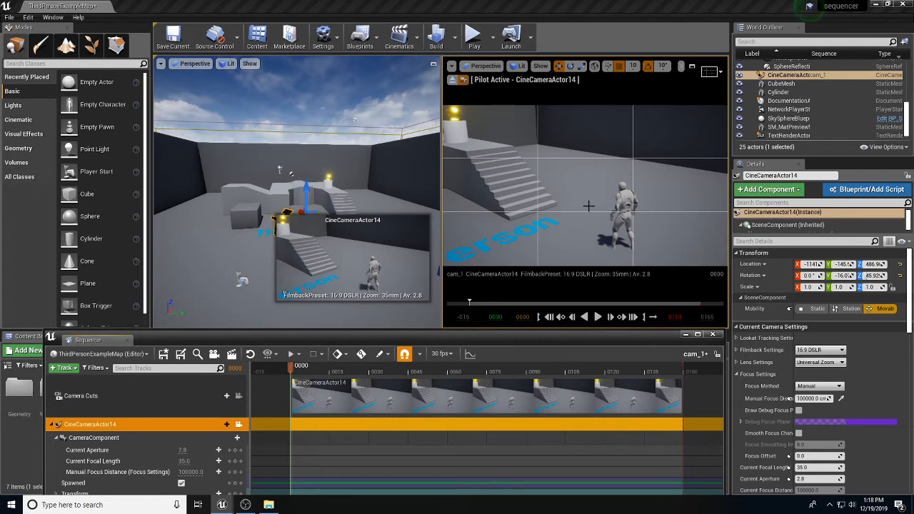
pyautogui.moveTo(577, 193); pyautogui.dragTo(577, 193, button='right')
pyautogui.press('d')
pyautogui.press('w')
pyautogui.press('w')
pyautogui.press('d')
pyautogui.press('s')
pyautogui.press('q')
pyautogui.press('q')
pyautogui.press('q')
pyautogui.press('w')
pyautogui.press('d')
pyautogui.press('d')
pyautogui.press('a')
pyautogui.press('q')
pyautogui.press('w')
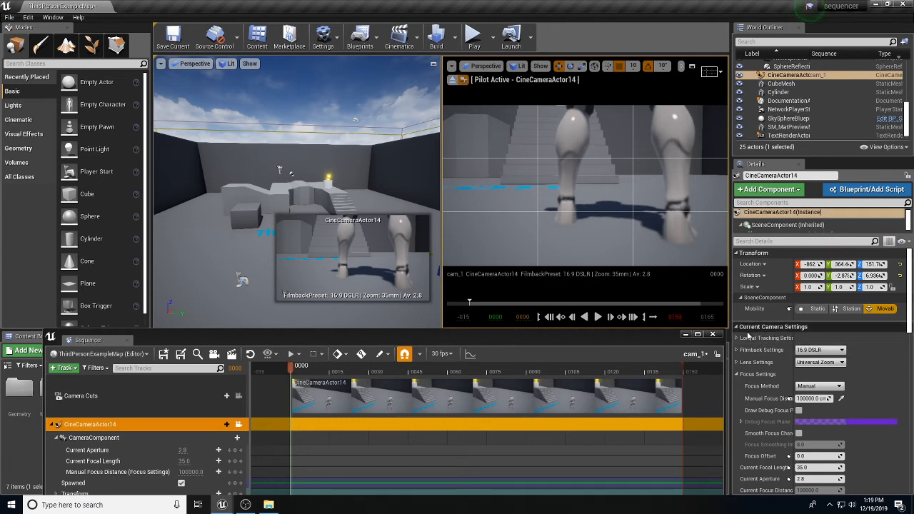
# Set the camera's manual focus distance to about 115.4 cm by sampling scene depth at the character's ankle, and keyframe it at frame 0
pyautogui.click(738, 375)
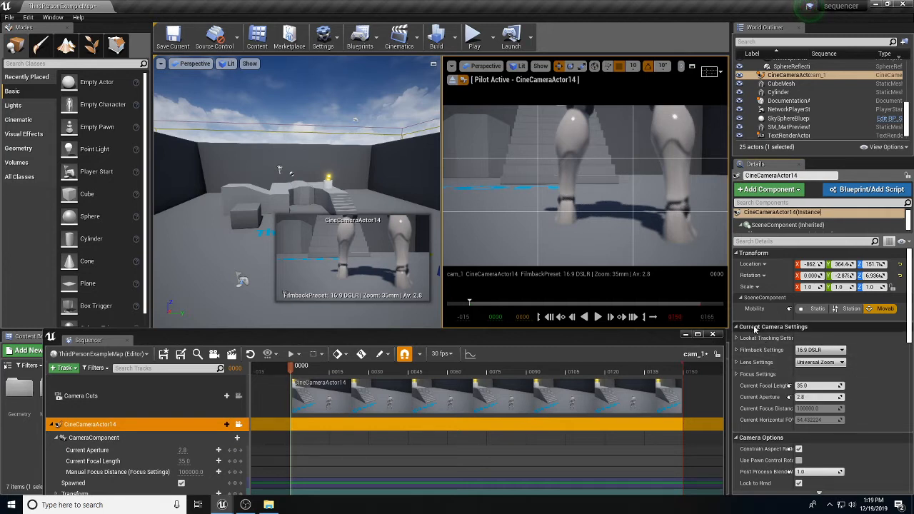
pyautogui.click(737, 376)
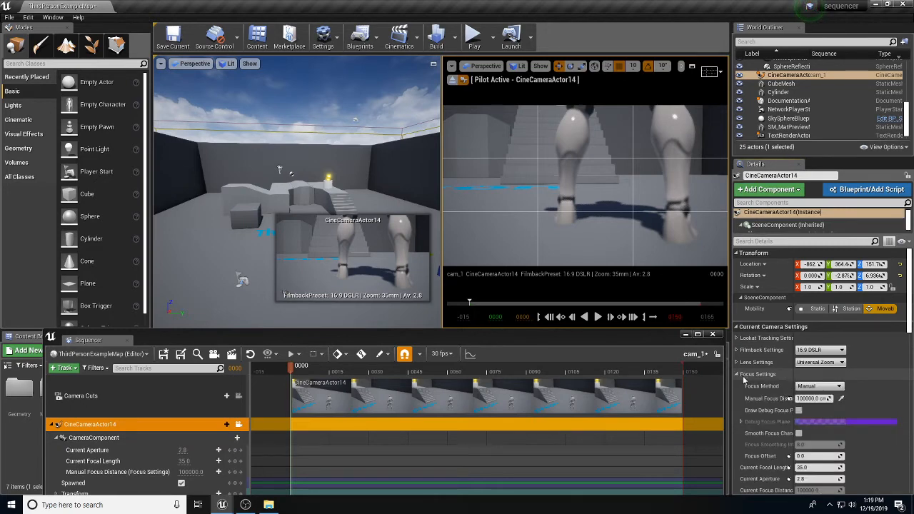
pyautogui.scroll(-2, 785, 360)
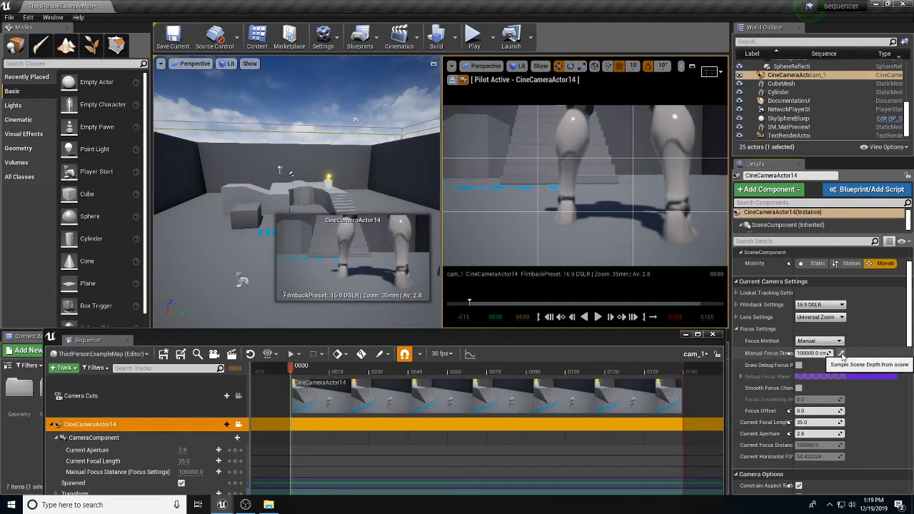
pyautogui.click(842, 354)
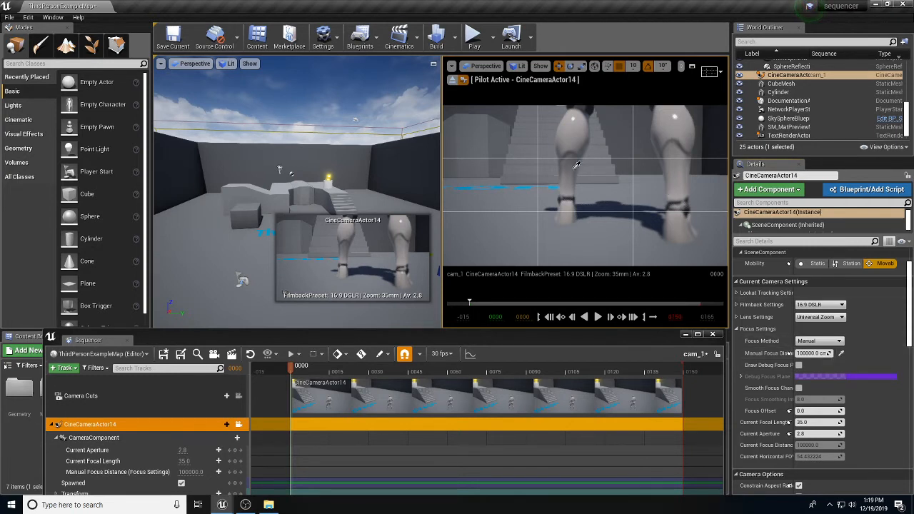
pyautogui.click(566, 199)
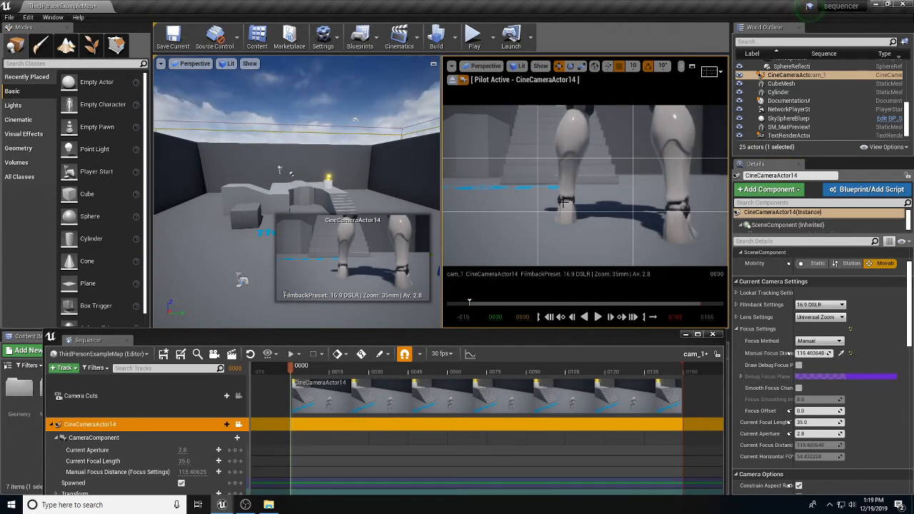
pyautogui.click(789, 355)
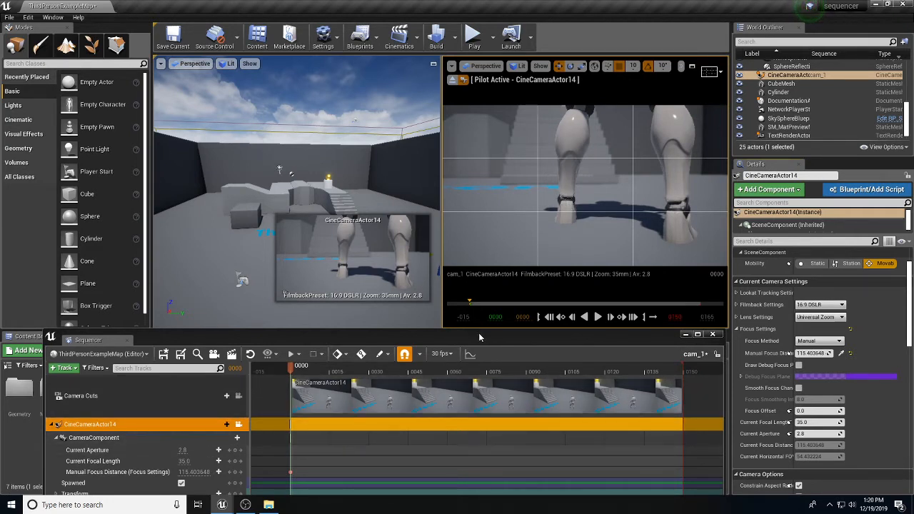
# Keyframe the cine camera's transform at frame 0
pyautogui.moveTo(466, 340); pyautogui.dragTo(452, 265)
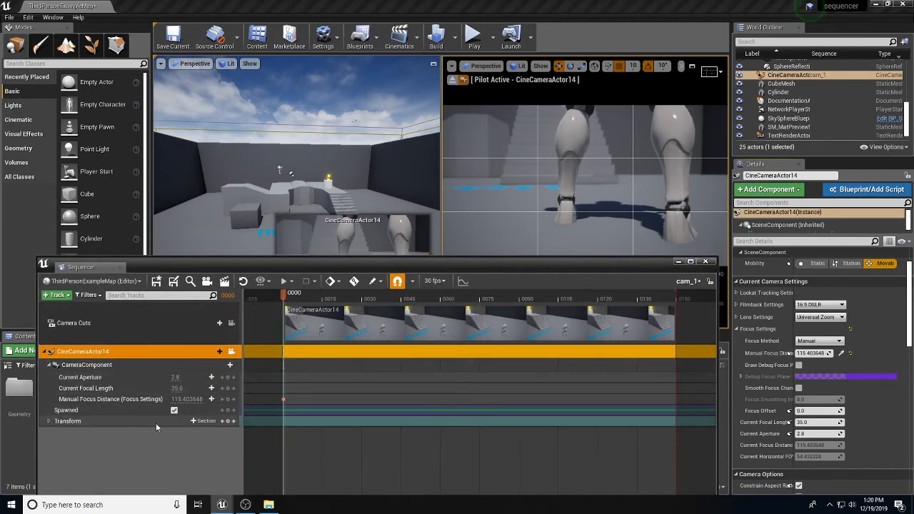
pyautogui.click(229, 422)
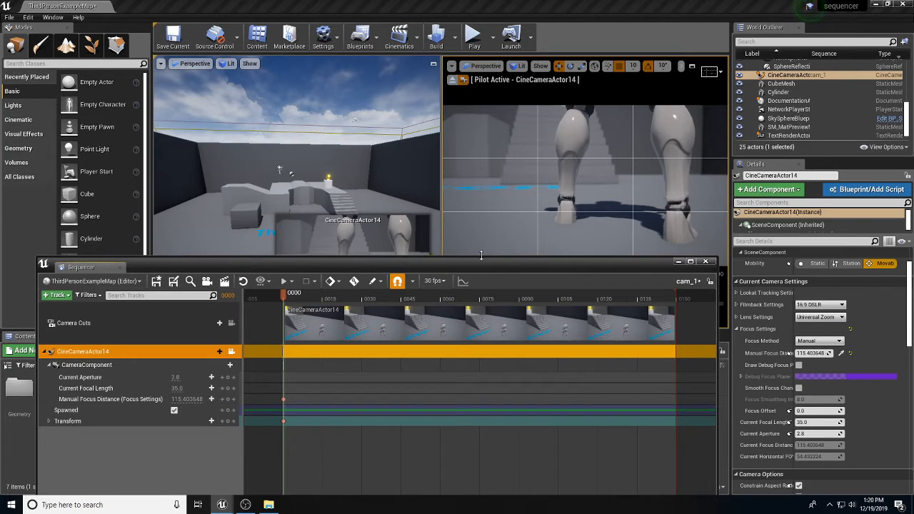
# At frame 75, raise and pull the camera back to frame the character's head and shoulders before the stairs and light, and keyframe its transform
pyautogui.moveTo(284, 298); pyautogui.dragTo(485, 323)
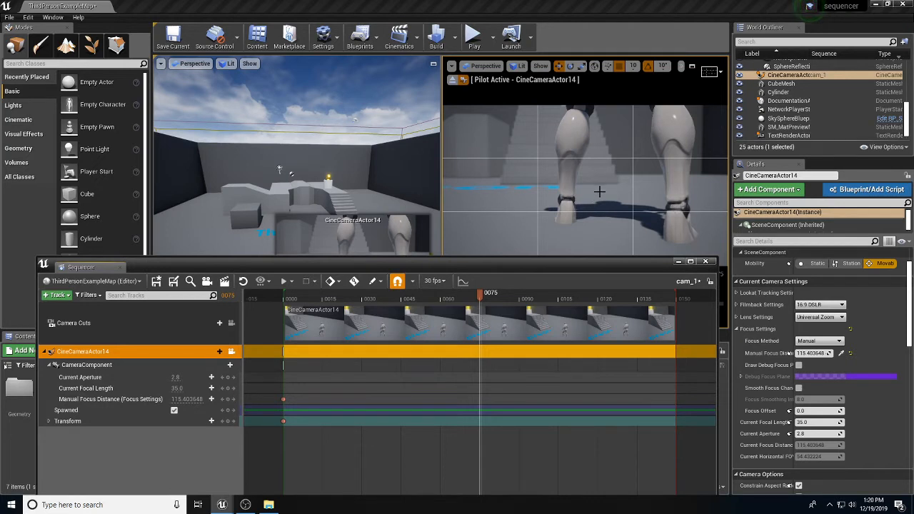
pyautogui.moveTo(595, 192); pyautogui.dragTo(599, 179, button='right')
pyautogui.press('w')
pyautogui.press('s')
pyautogui.press('e')
pyautogui.press('e')
pyautogui.press('e')
pyautogui.press('s')
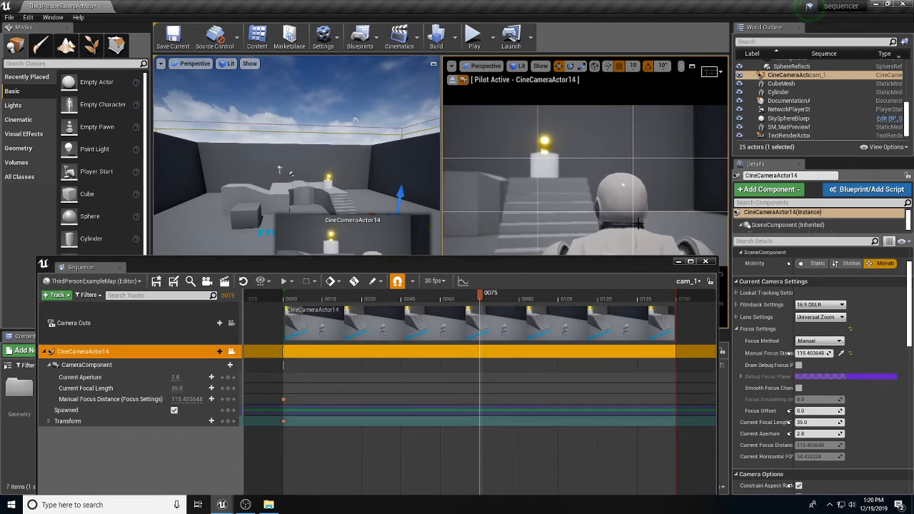
pyautogui.moveTo(596, 262); pyautogui.dragTo(604, 283)
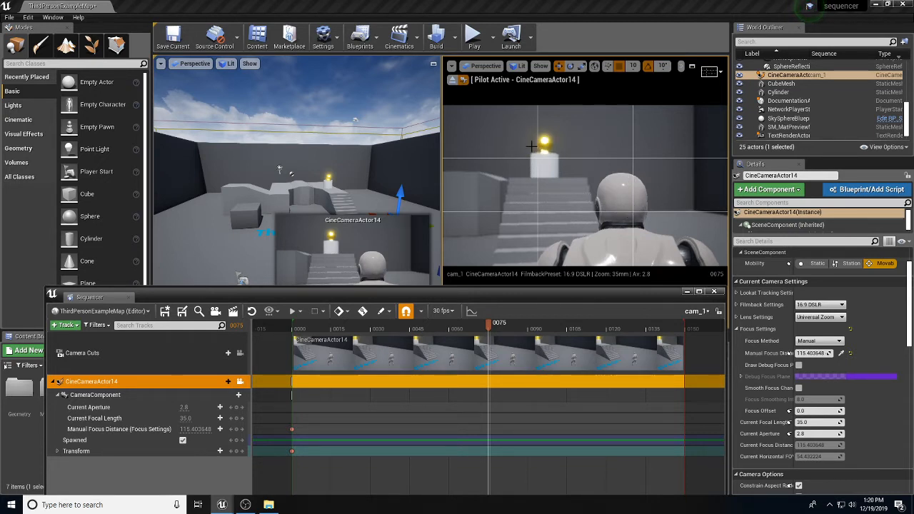
pyautogui.moveTo(566, 226)
pyautogui.mouseDown(button='right')
pyautogui.moveTo(541, 234)
pyautogui.moveTo(566, 221)
pyautogui.mouseUp(button='right')
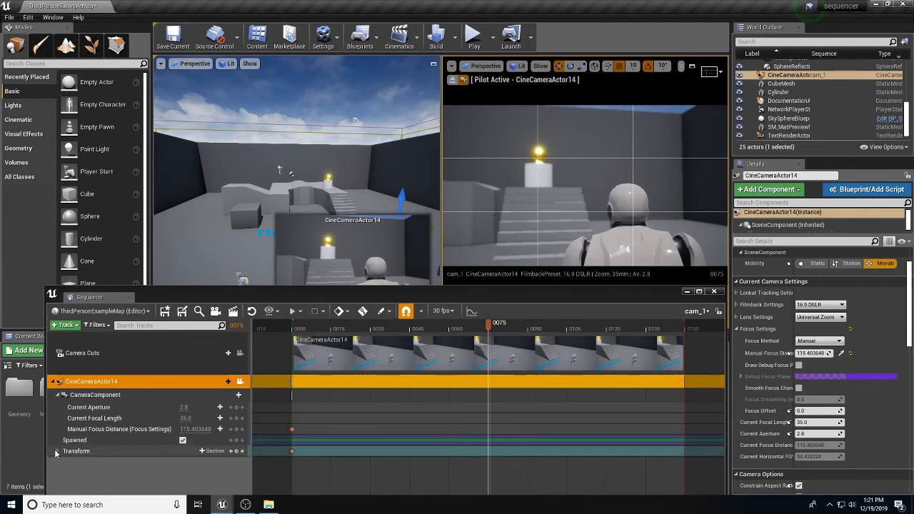
pyautogui.click(238, 452)
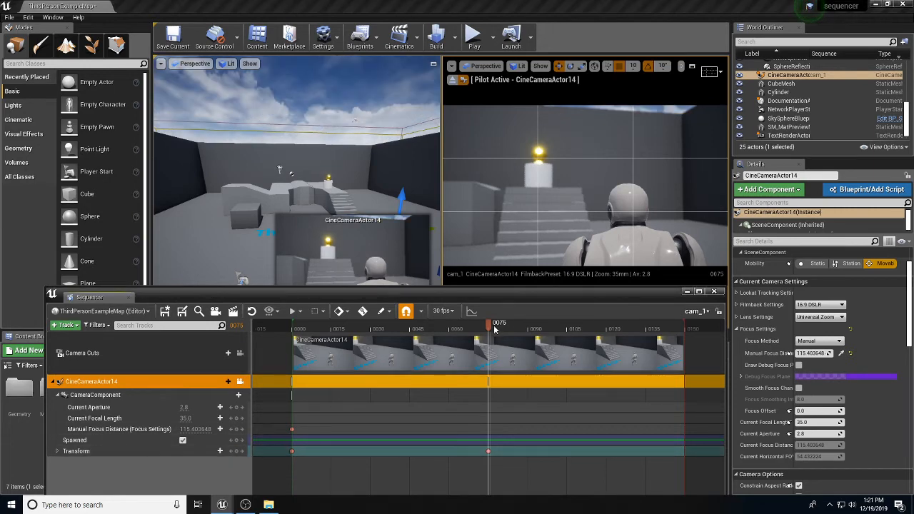
# Jump between the transform keys at frames 0 and 75 to check the camera's two positions
pyautogui.moveTo(490, 329); pyautogui.dragTo(489, 355)
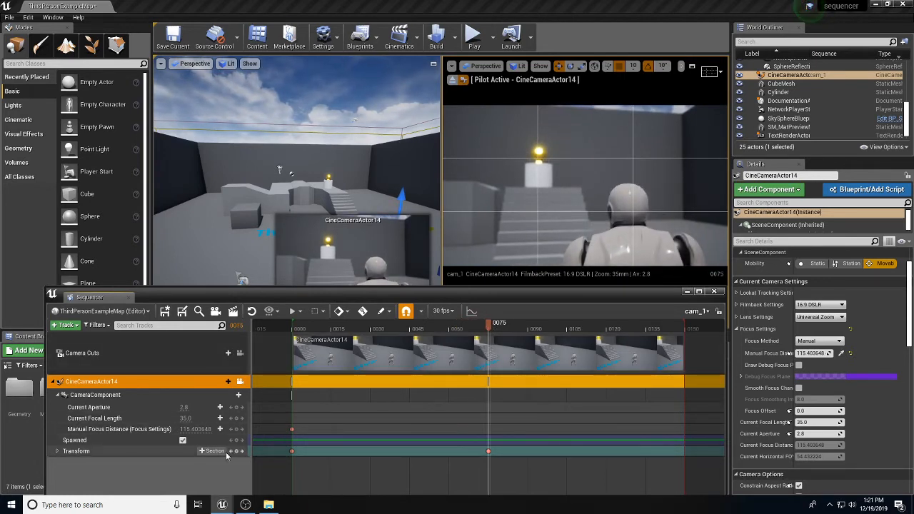
pyautogui.click(232, 451)
pyautogui.click(241, 451)
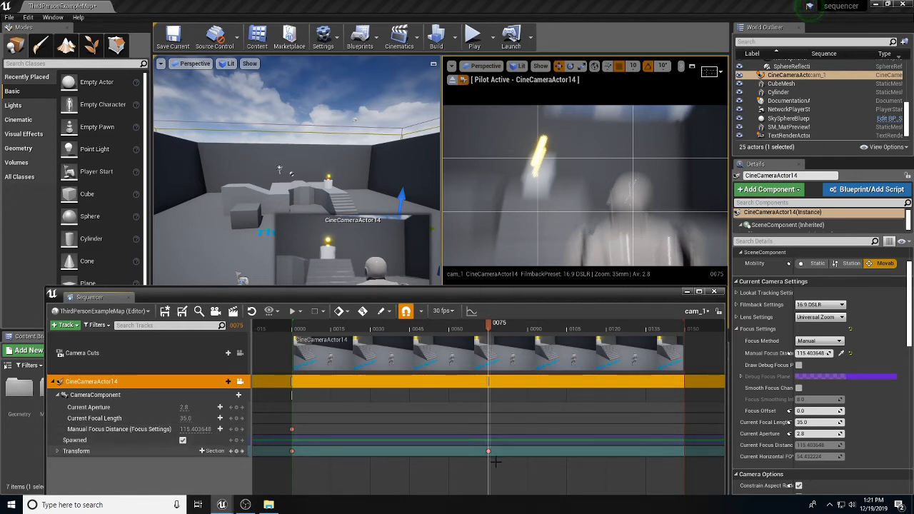
pyautogui.click(231, 451)
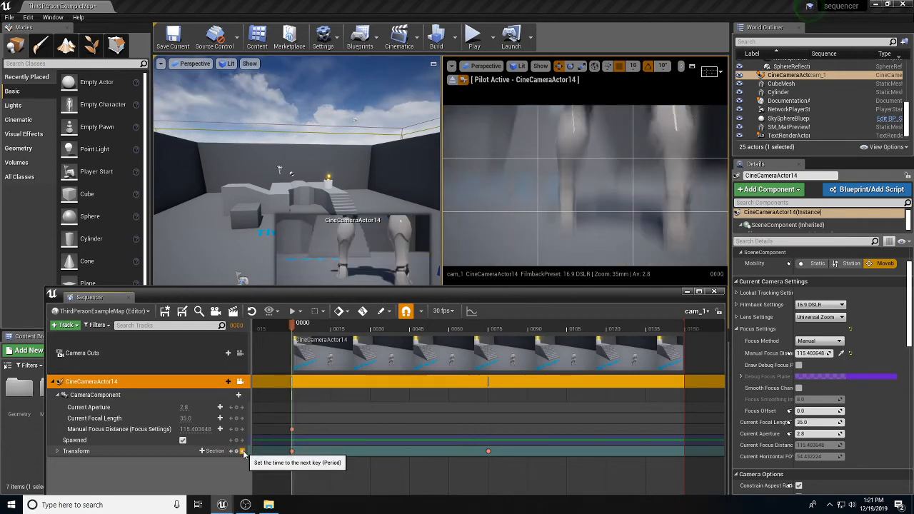
pyautogui.click(242, 451)
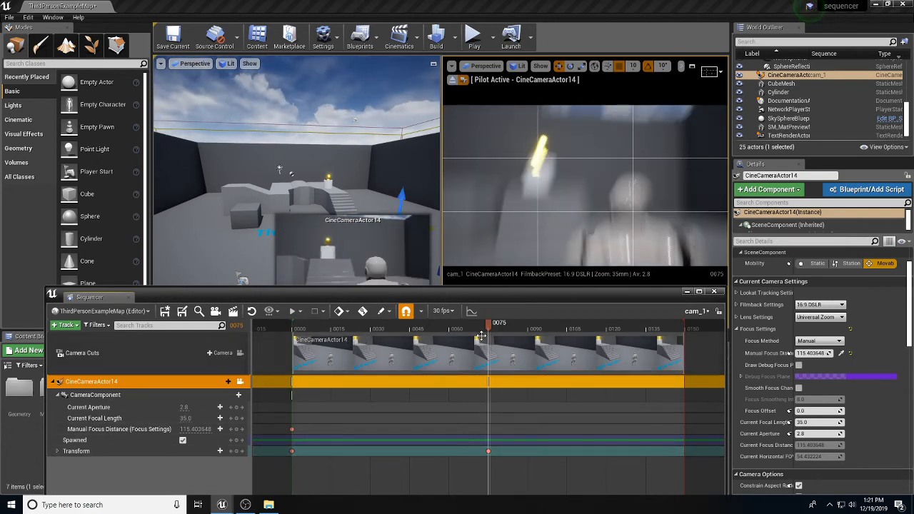
pyautogui.moveTo(490, 328)
pyautogui.mouseDown()
pyautogui.moveTo(471, 332)
pyautogui.moveTo(491, 334)
pyautogui.mouseUp()
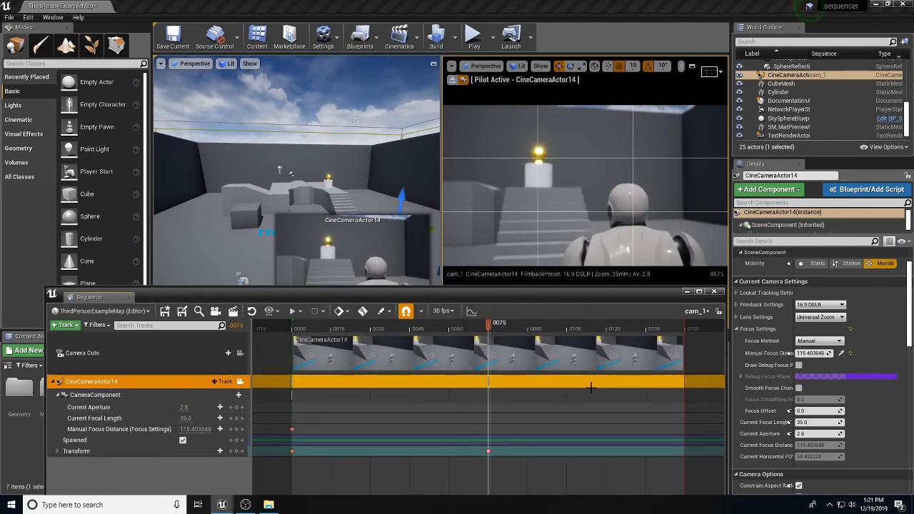
# Set the manual focus distance to about 111.8 cm by sampling the character's head, and keyframe it at frame 75
pyautogui.click(841, 355)
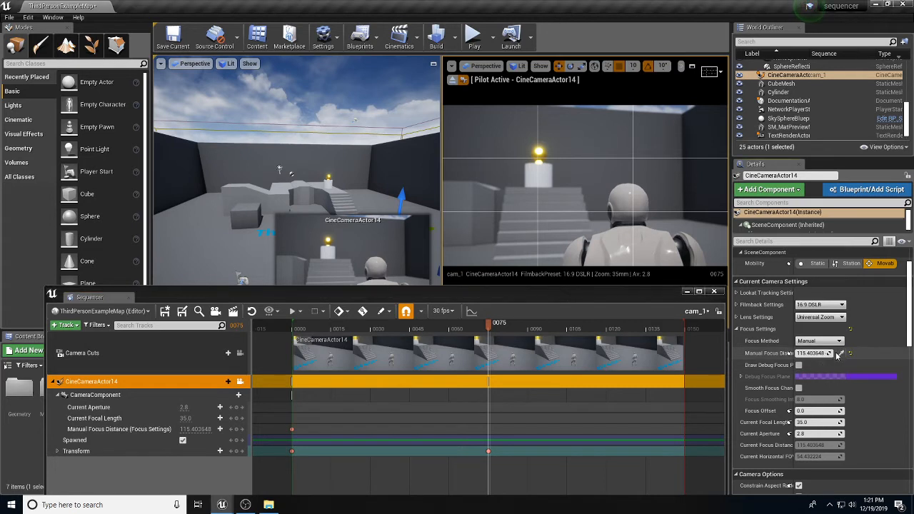
pyautogui.click(624, 197)
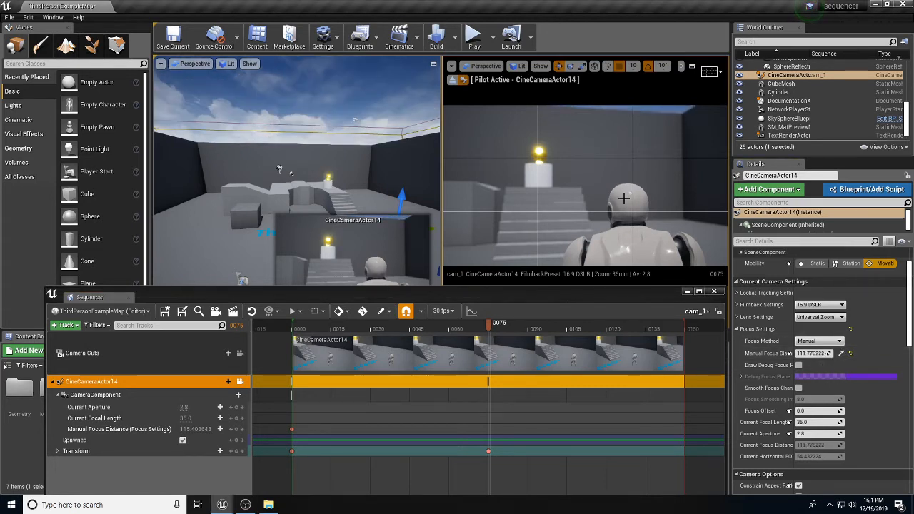
pyautogui.click(789, 354)
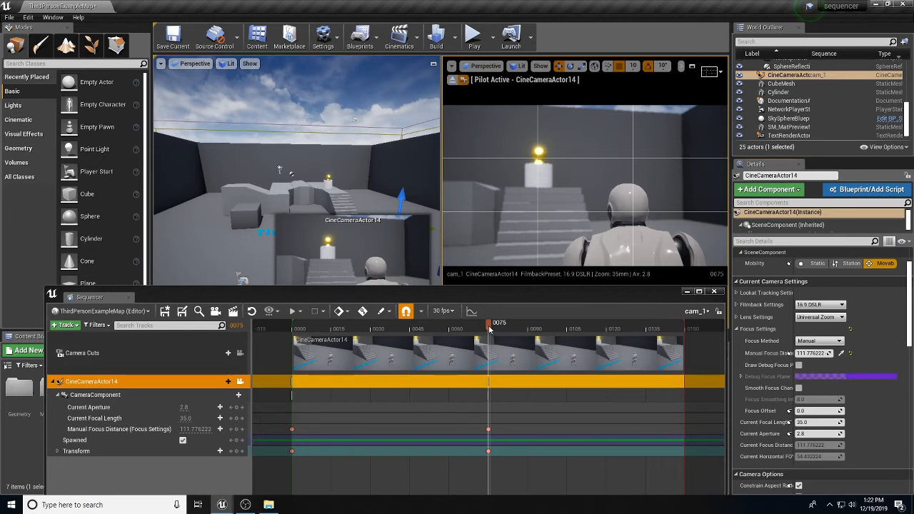
# At frame 90, set the manual focus distance to about 1043.3 cm by sampling the glowing light above the stairs, and keyframe it
pyautogui.moveTo(487, 325); pyautogui.dragTo(531, 328)
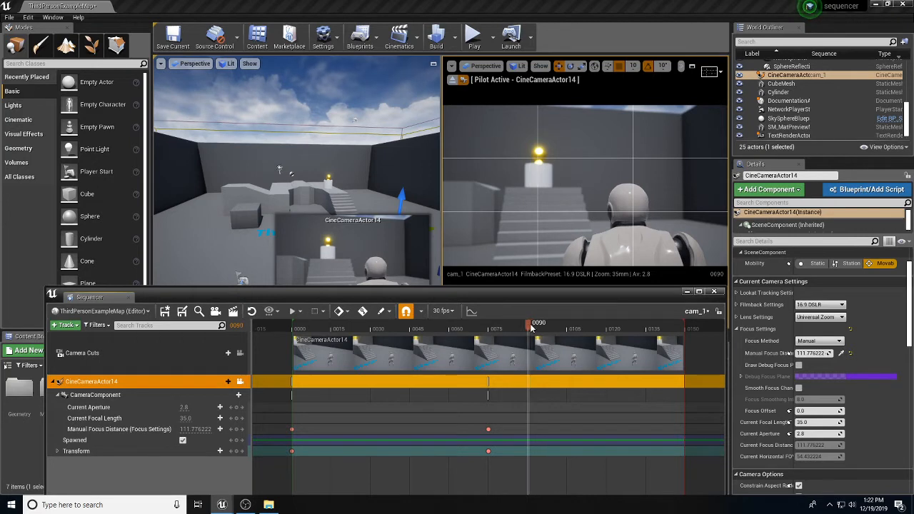
pyautogui.click(841, 354)
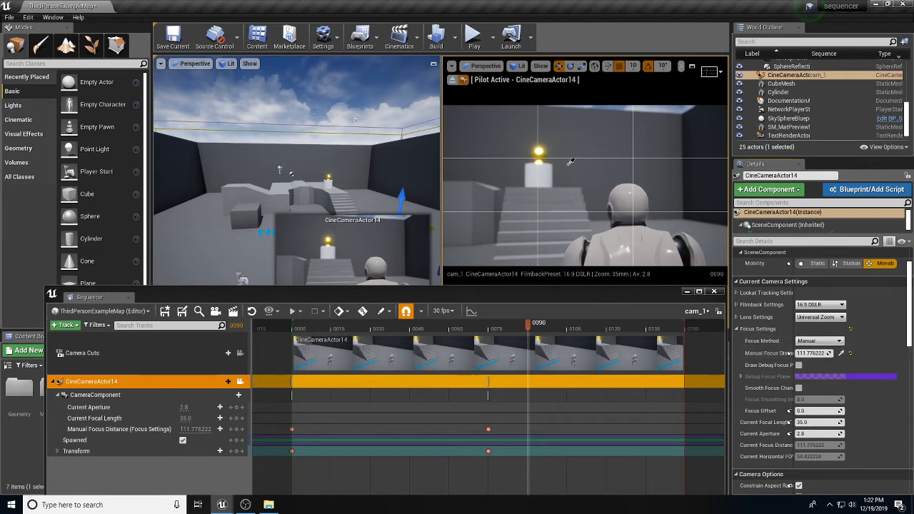
pyautogui.click(541, 153)
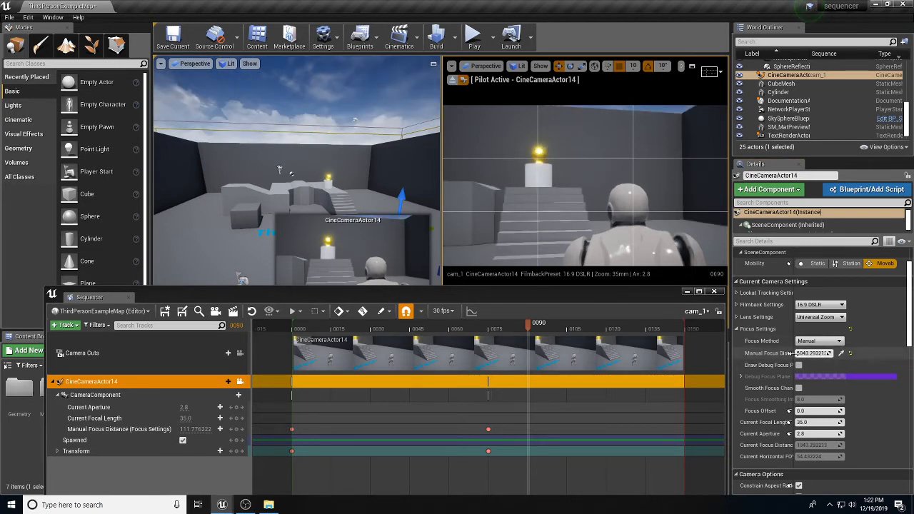
pyautogui.click(850, 352)
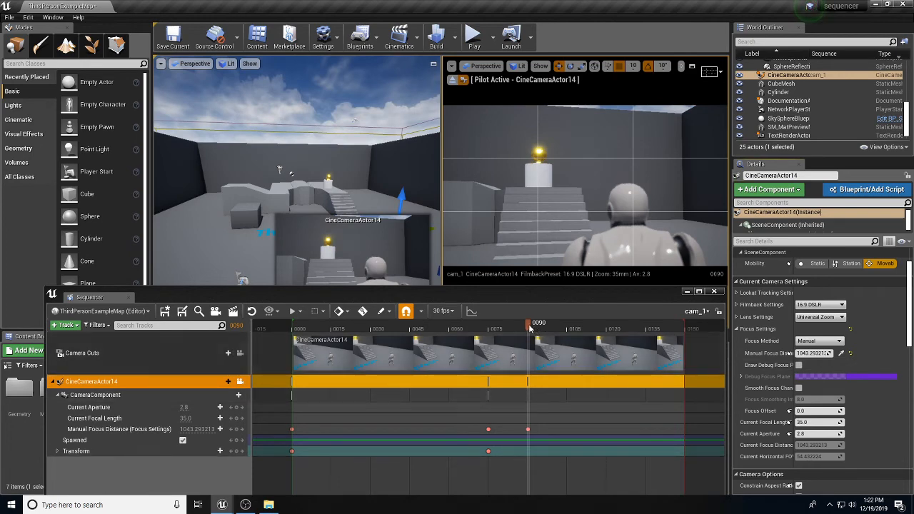
# Play the cam_1 shot from its beginning to review the camera move and focus shift
pyautogui.moveTo(536, 331); pyautogui.dragTo(290, 330)
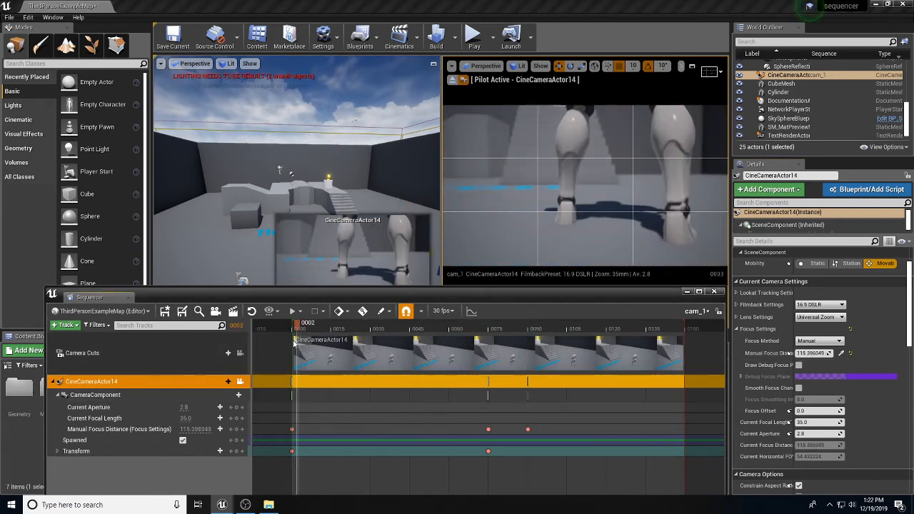
pyautogui.moveTo(361, 297); pyautogui.dragTo(365, 362)
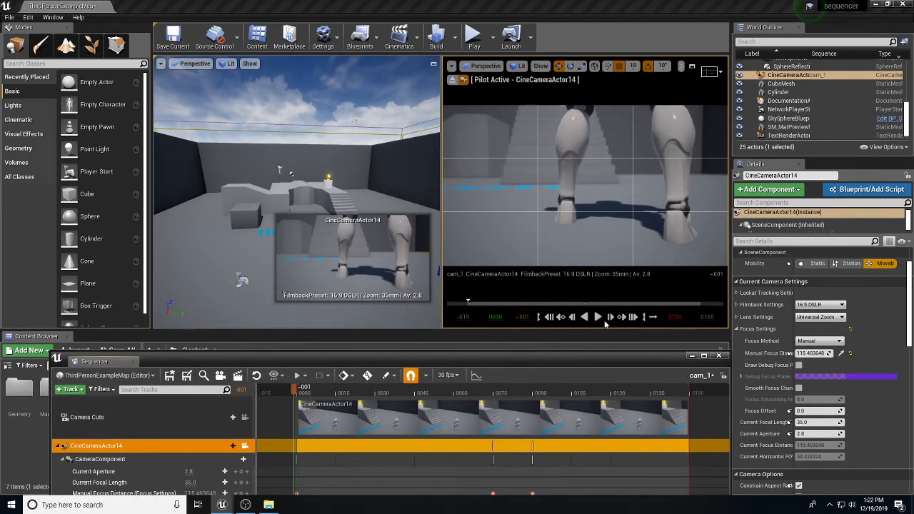
pyautogui.click(598, 318)
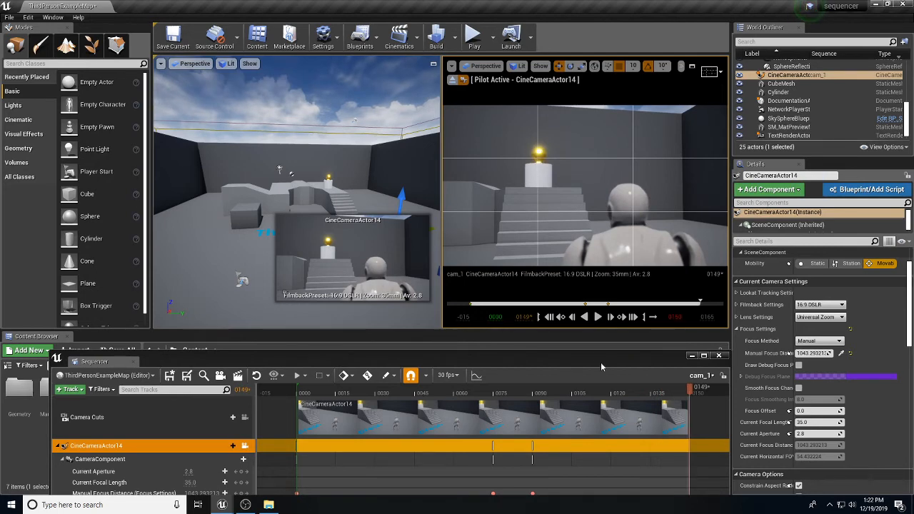
# Shorten the cam_1 playback range to end at about frame 97, just past the last focus key
pyautogui.moveTo(601, 367); pyautogui.dragTo(581, 257)
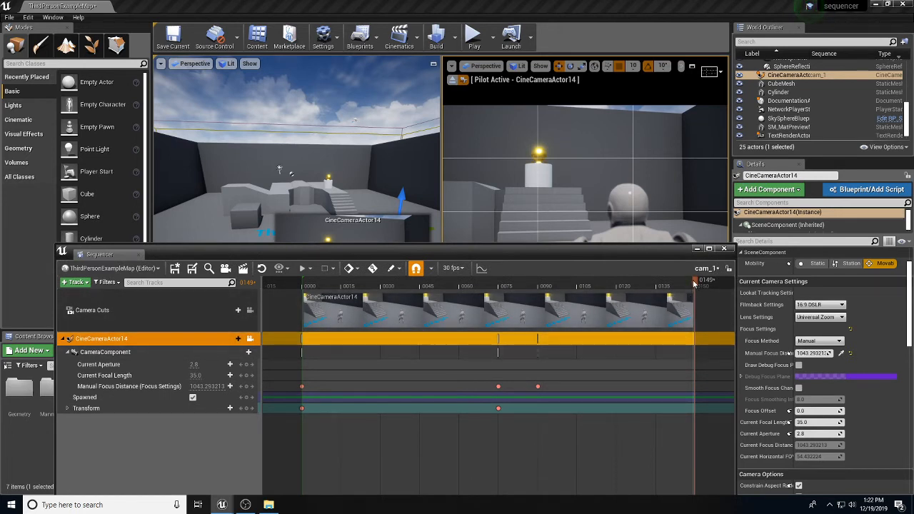
pyautogui.moveTo(693, 283); pyautogui.dragTo(457, 283)
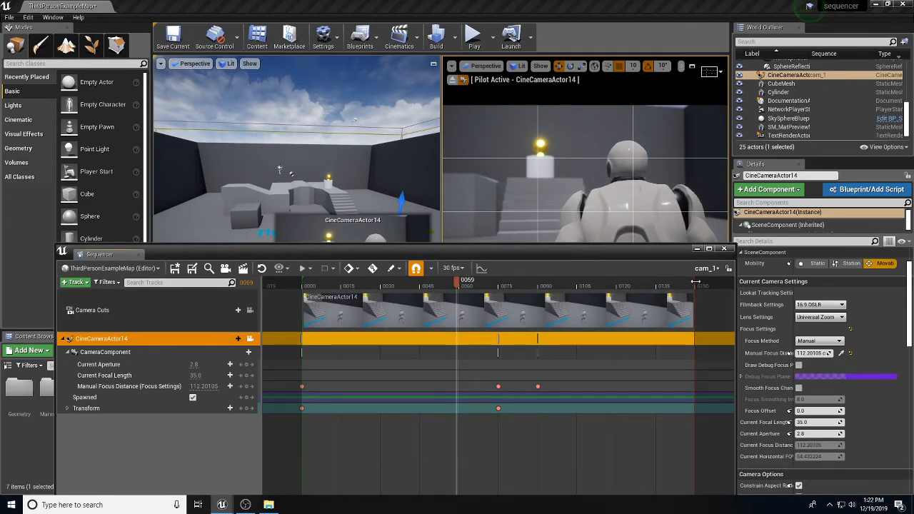
pyautogui.moveTo(693, 282); pyautogui.dragTo(559, 297)
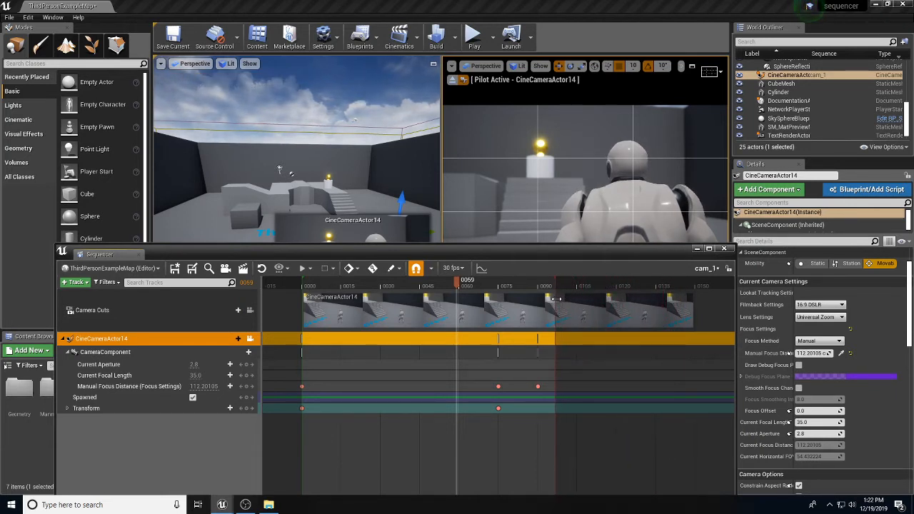
# Play the shortened cam_1 shot from its beginning
pyautogui.moveTo(444, 291); pyautogui.dragTo(431, 289)
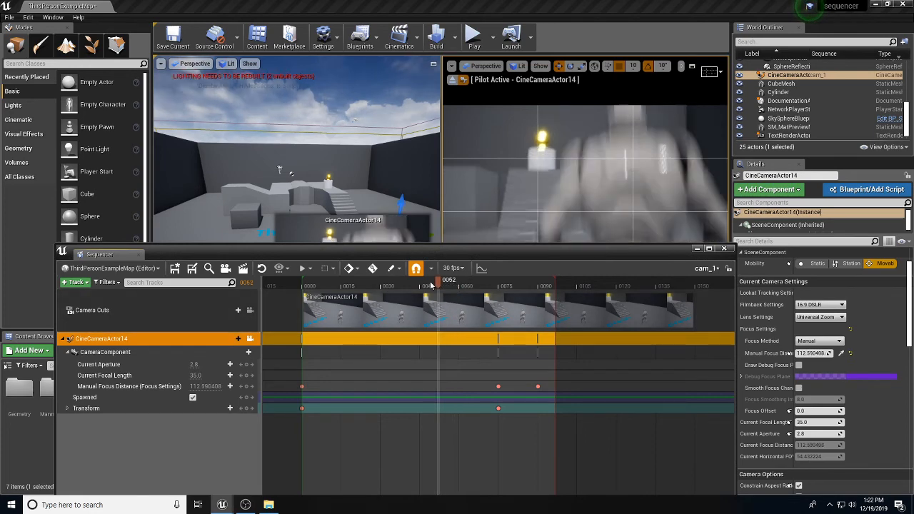
pyautogui.moveTo(472, 249); pyautogui.dragTo(484, 345)
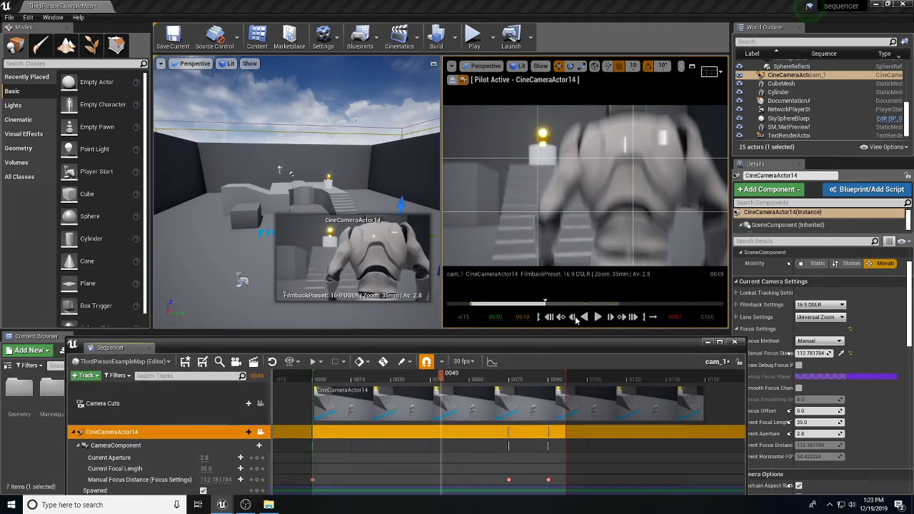
pyautogui.moveTo(434, 379); pyautogui.dragTo(318, 381)
pyautogui.click(602, 317)
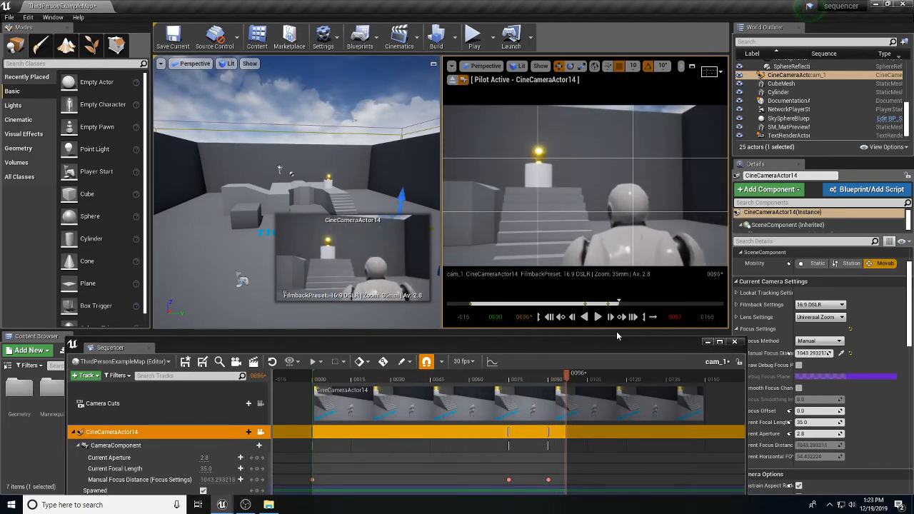
# Close the cam_1 sequence in Sequencer
pyautogui.moveTo(618, 349); pyautogui.dragTo(590, 204)
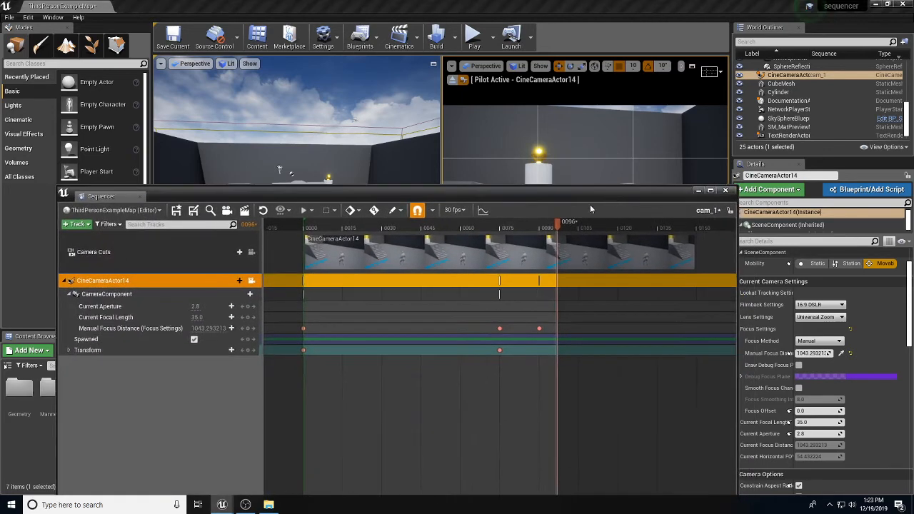
pyautogui.moveTo(419, 193); pyautogui.dragTo(370, 220)
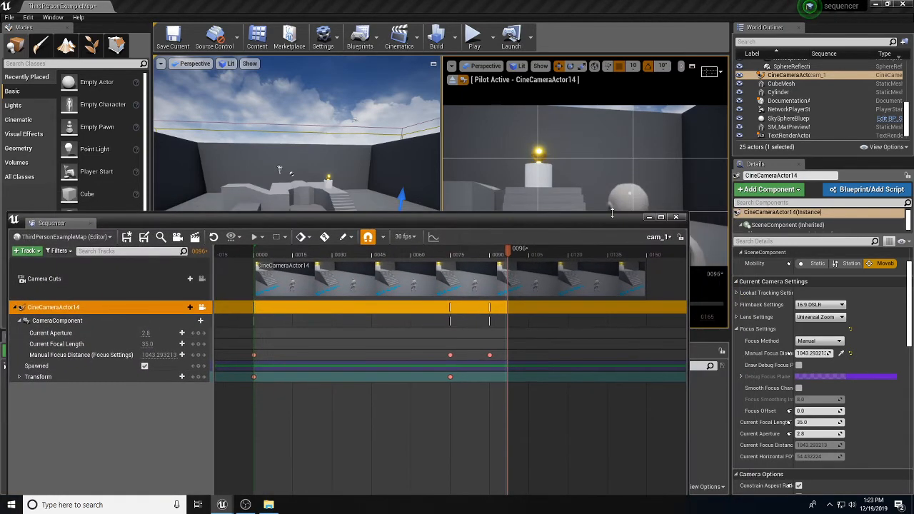
pyautogui.click(676, 218)
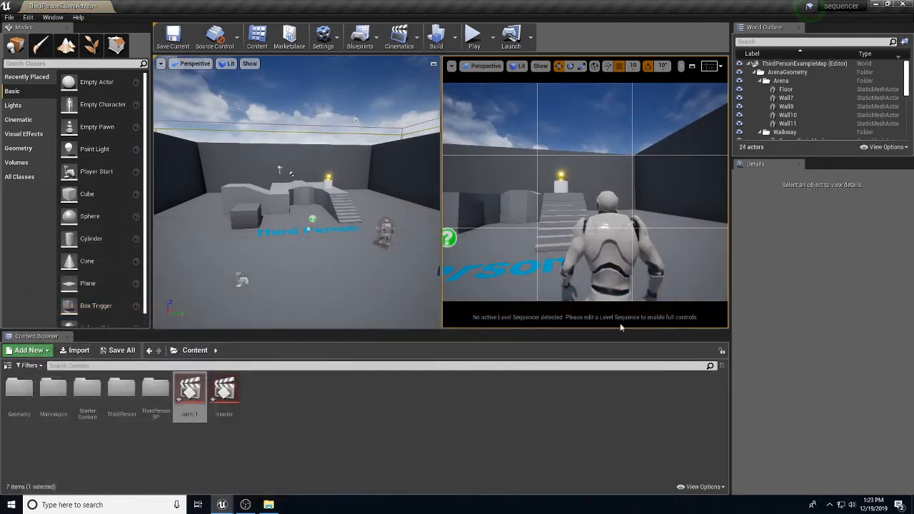
# Duplicate the cam_1 level sequence as cam_2 and open the copy in Sequencer
pyautogui.rightClick(186, 415)
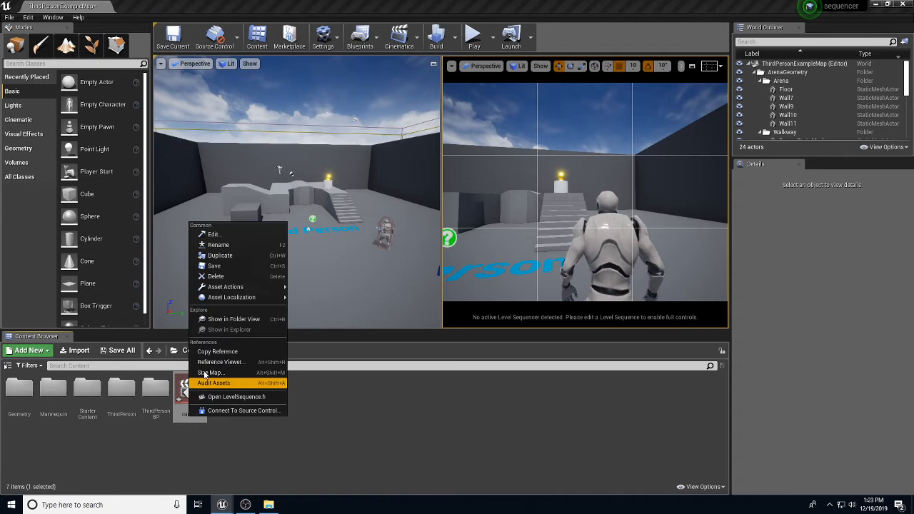
pyautogui.click(221, 256)
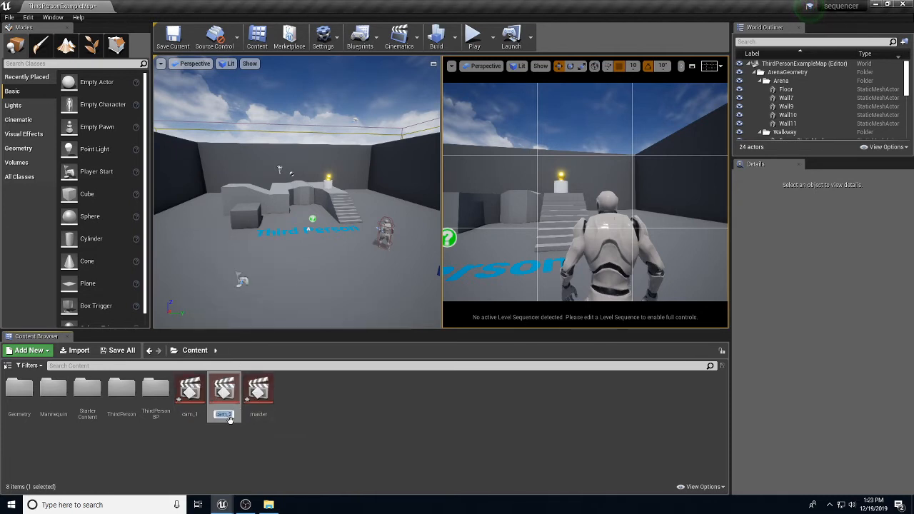
pyautogui.click(223, 389)
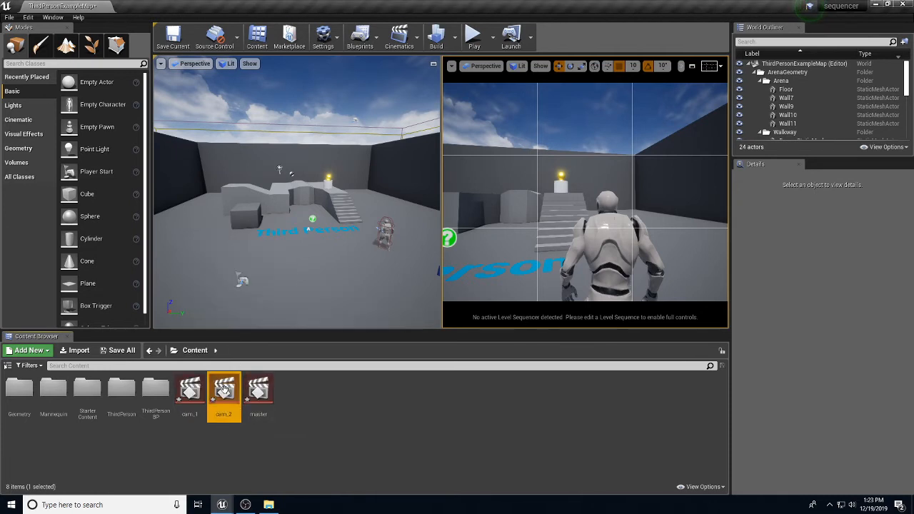
pyautogui.doubleClick(225, 390)
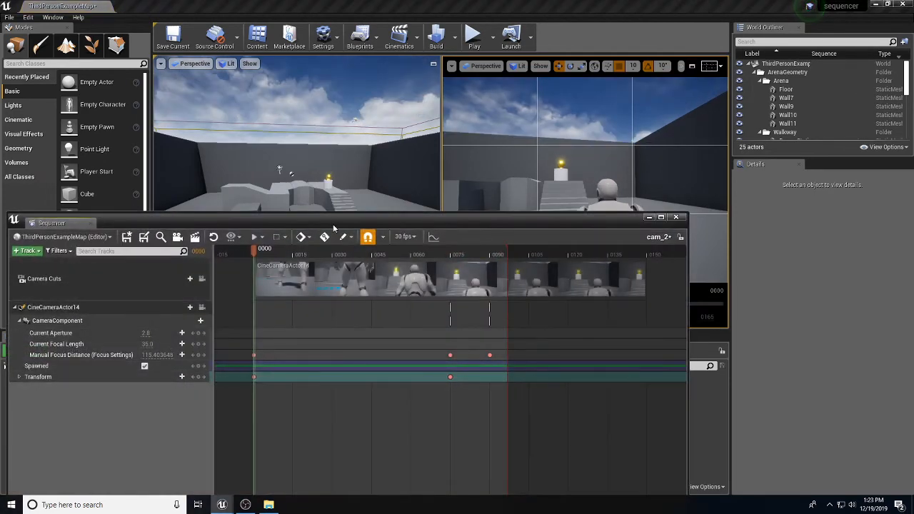
# Pilot CineCameraActor14 of cam_2 in the cinematic viewport, moving the Sequencer window down to uncover the view
pyautogui.moveTo(336, 225); pyautogui.dragTo(393, 253)
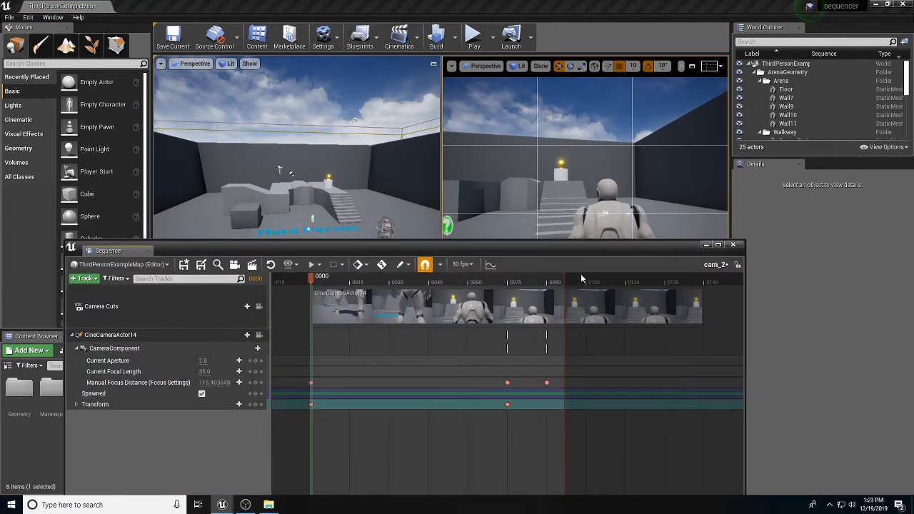
pyautogui.moveTo(538, 250); pyautogui.dragTo(531, 269)
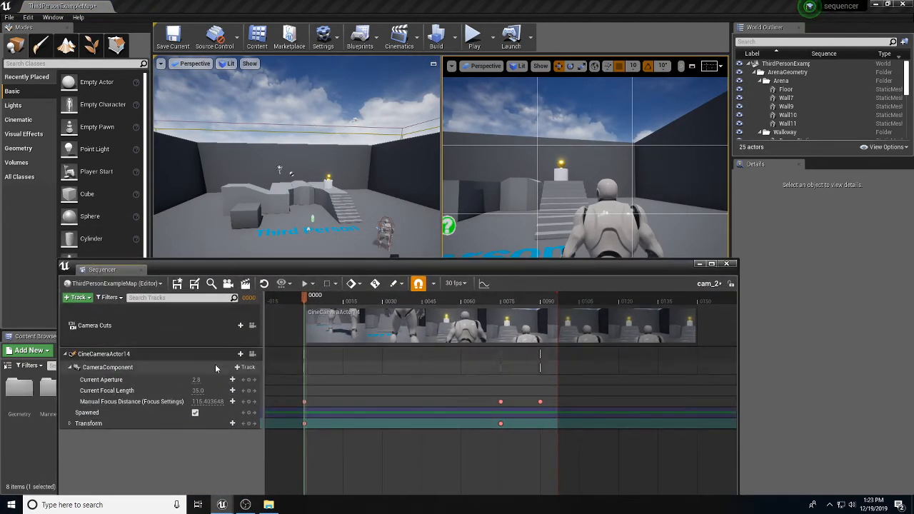
pyautogui.click(252, 353)
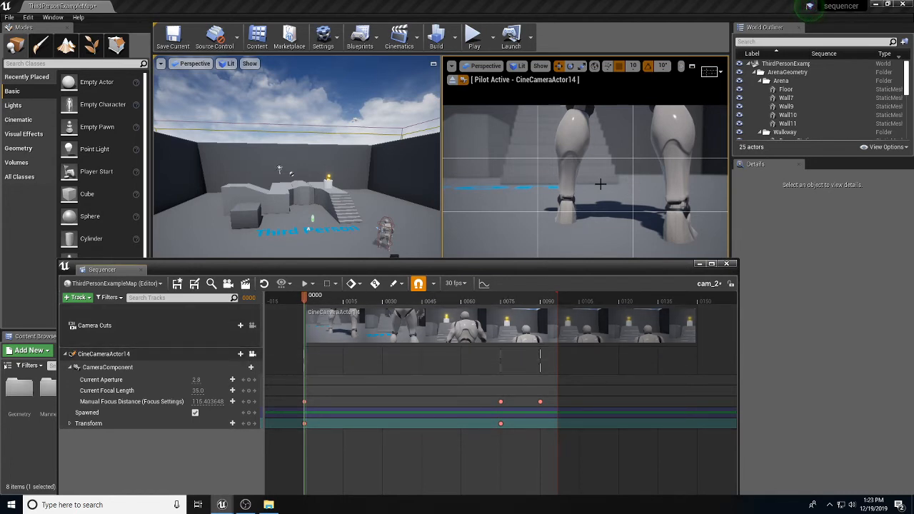
pyautogui.moveTo(597, 267); pyautogui.dragTo(597, 282)
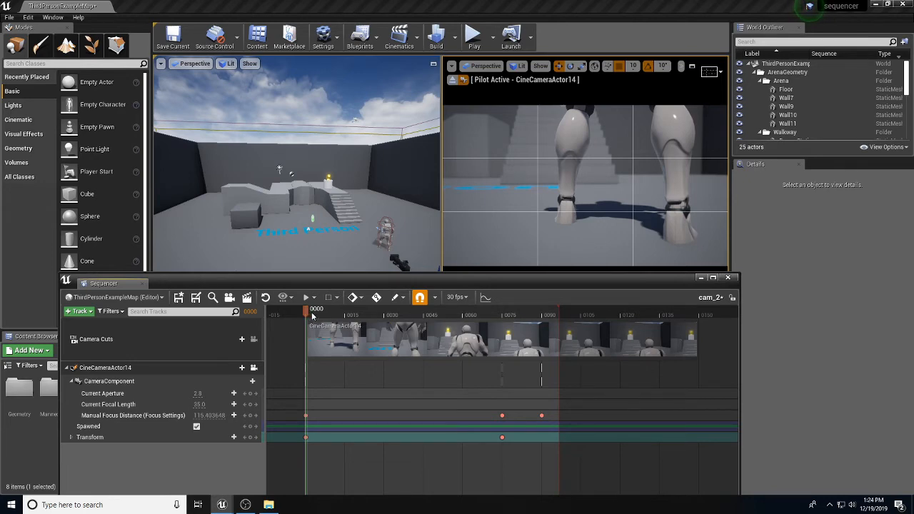
# Delete all focus distance keys and the starting transform key from the cam_2 camera, leaving its transform key at frame 75
pyautogui.moveTo(309, 314); pyautogui.dragTo(453, 362)
pyautogui.moveTo(491, 379); pyautogui.dragTo(503, 388)
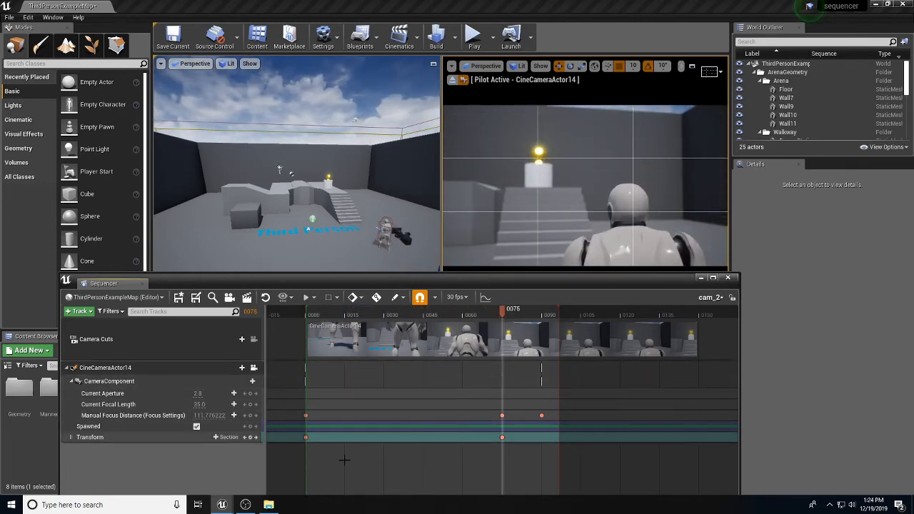
pyautogui.click(305, 414)
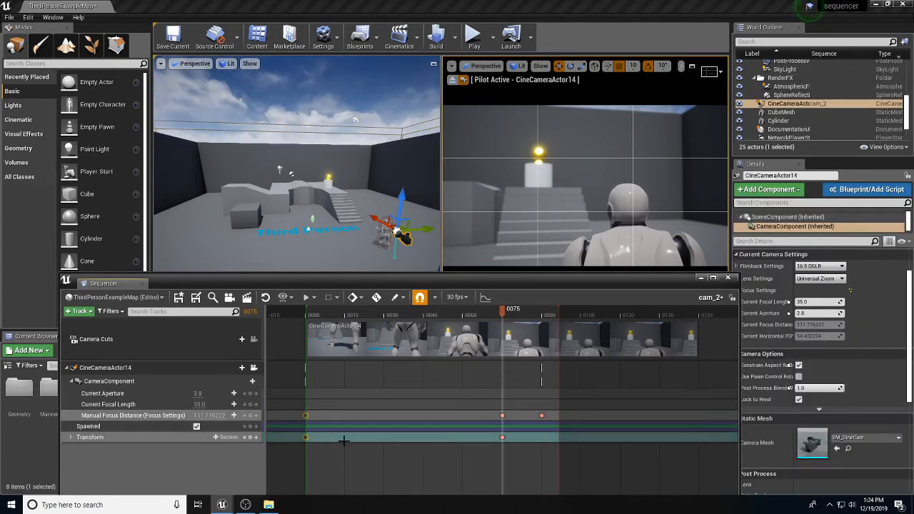
pyautogui.press('Delete')
pyautogui.moveTo(558, 454); pyautogui.dragTo(508, 425)
pyautogui.press('Delete')
pyautogui.press('Delete')
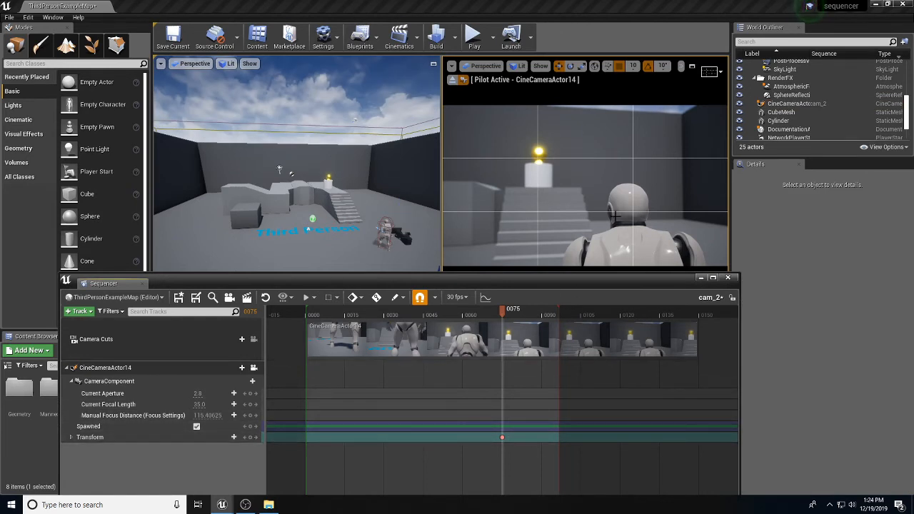
# Fly the piloted camera around to face the character's head and chest, and key its transform at frame 75
pyautogui.press('w')
pyautogui.moveTo(585, 185); pyautogui.dragTo(614, 212, button='right')
pyautogui.press('s')
pyautogui.press('s')
pyautogui.press('s')
pyautogui.press('q')
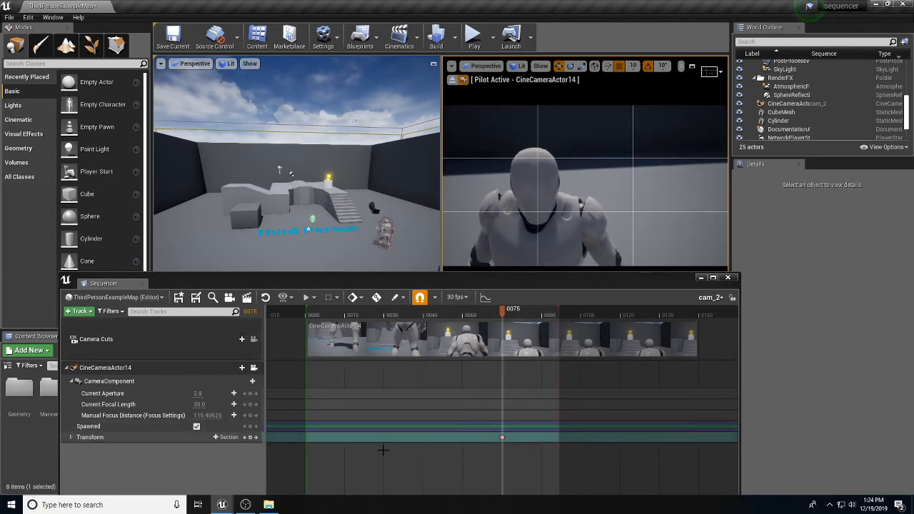
pyautogui.click(251, 437)
# Move the camera's transform key to frame 1 on the cam_2 timeline
pyautogui.click(502, 437)
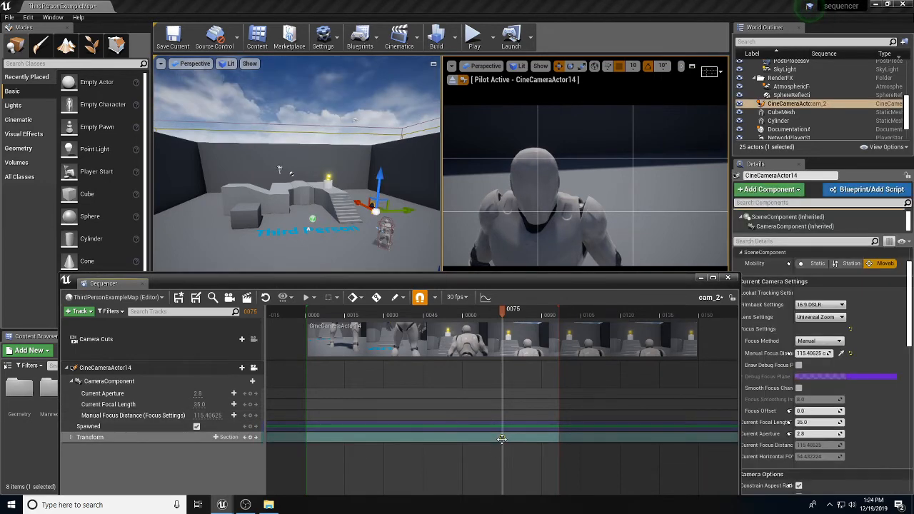
pyautogui.moveTo(502, 437); pyautogui.dragTo(308, 438)
pyautogui.click(323, 455)
pyautogui.click(316, 436)
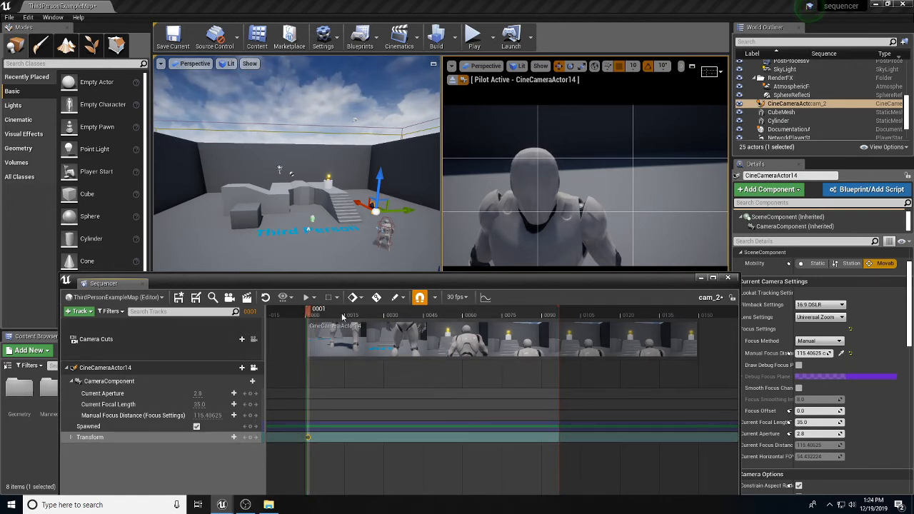
# At frame 1, sample the manual focus distance from the character and key it
pyautogui.moveTo(311, 315)
pyautogui.mouseDown()
pyautogui.moveTo(330, 316)
pyautogui.moveTo(309, 319)
pyautogui.mouseUp()
pyautogui.click(376, 298)
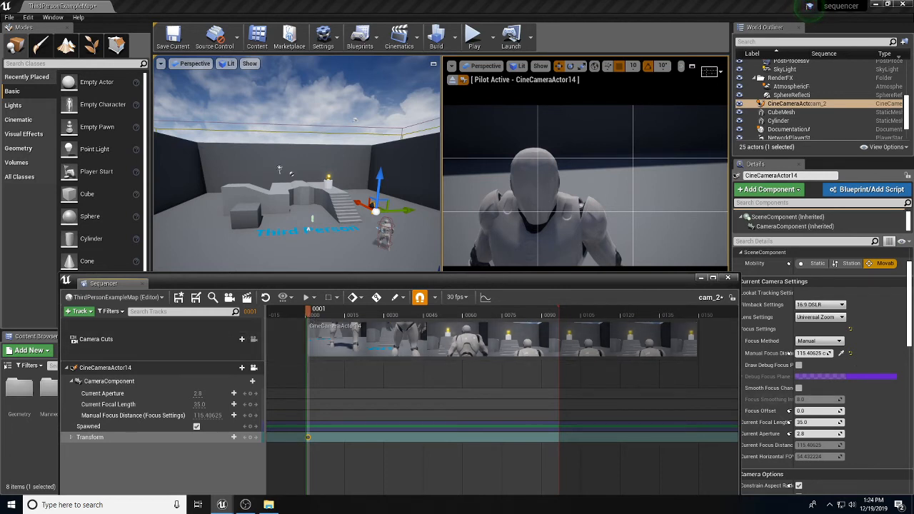
pyautogui.click(841, 354)
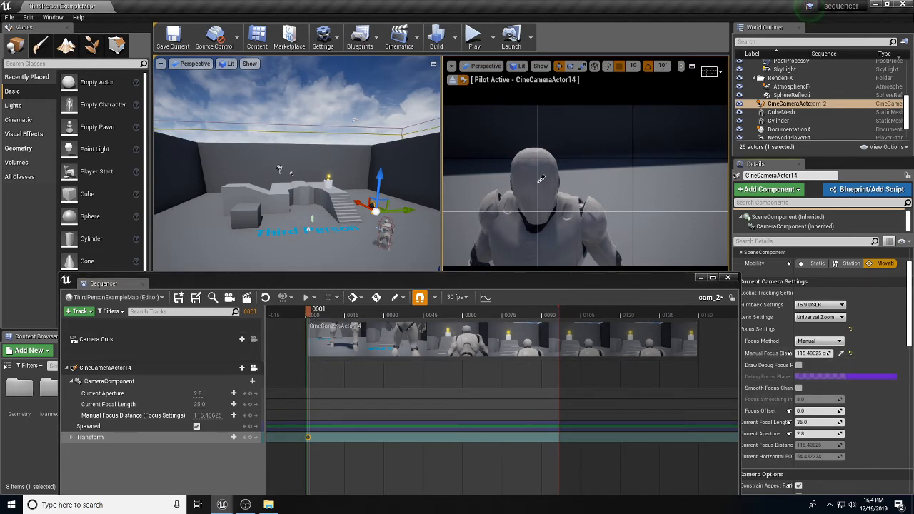
pyautogui.click(521, 210)
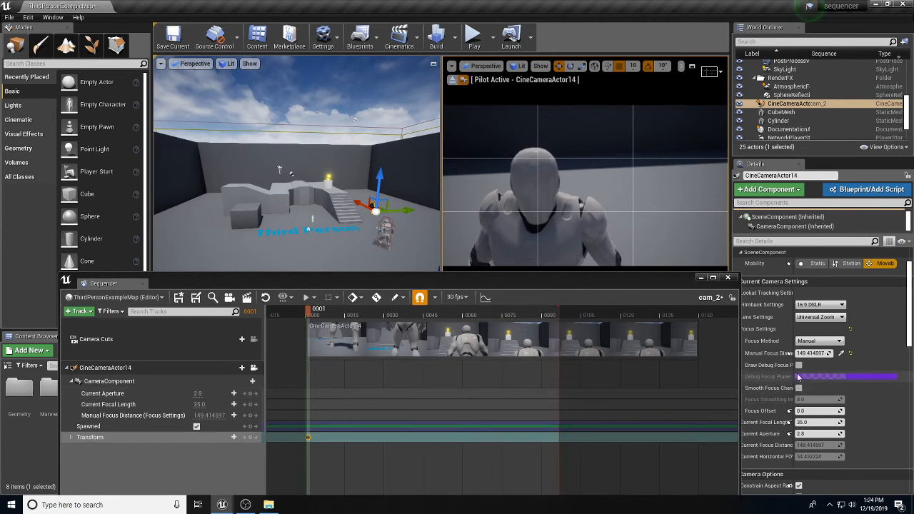
pyautogui.click(788, 353)
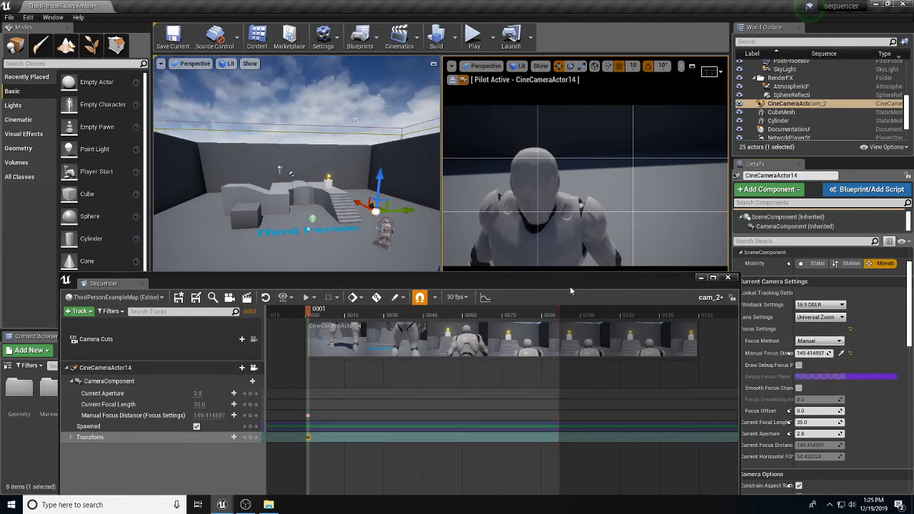
# At frame 75, fly the camera back behind the golden ball with the character in the distance, and key its transform
pyautogui.moveTo(309, 311); pyautogui.dragTo(506, 332)
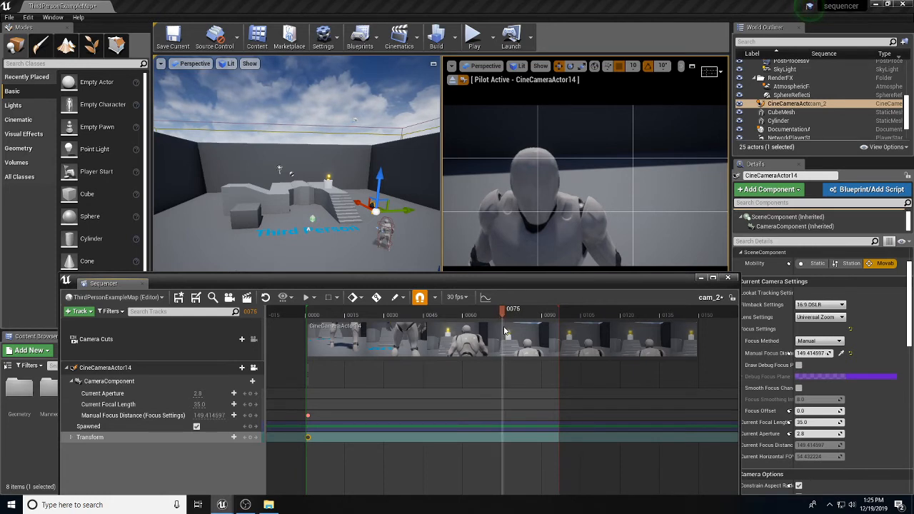
pyautogui.moveTo(544, 225)
pyautogui.mouseDown(button='right')
pyautogui.moveTo(530, 224)
pyautogui.moveTo(542, 231)
pyautogui.moveTo(545, 222)
pyautogui.moveTo(532, 224)
pyautogui.moveTo(541, 227)
pyautogui.moveTo(532, 242)
pyautogui.moveTo(542, 230)
pyautogui.moveTo(527, 231)
pyautogui.moveTo(544, 224)
pyautogui.mouseUp(button='right')
pyautogui.press('s')
pyautogui.press('d')
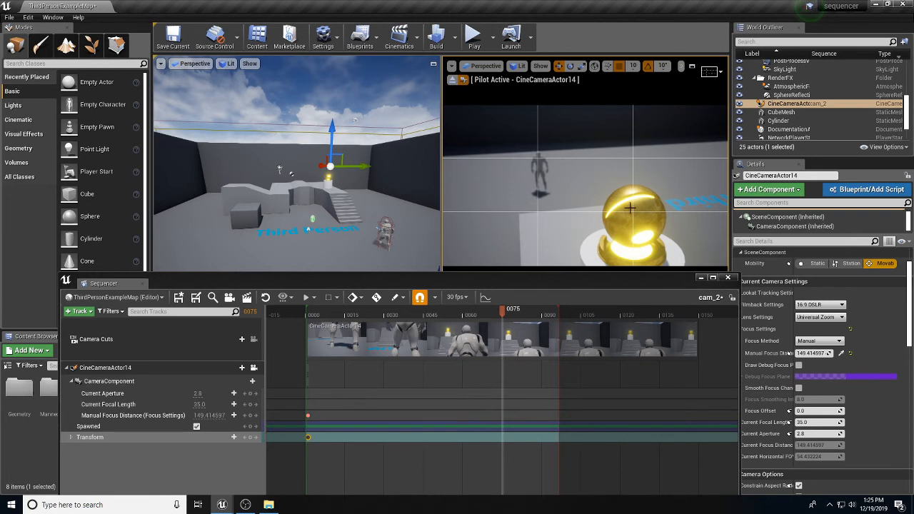
pyautogui.moveTo(543, 224); pyautogui.dragTo(547, 208, button='right')
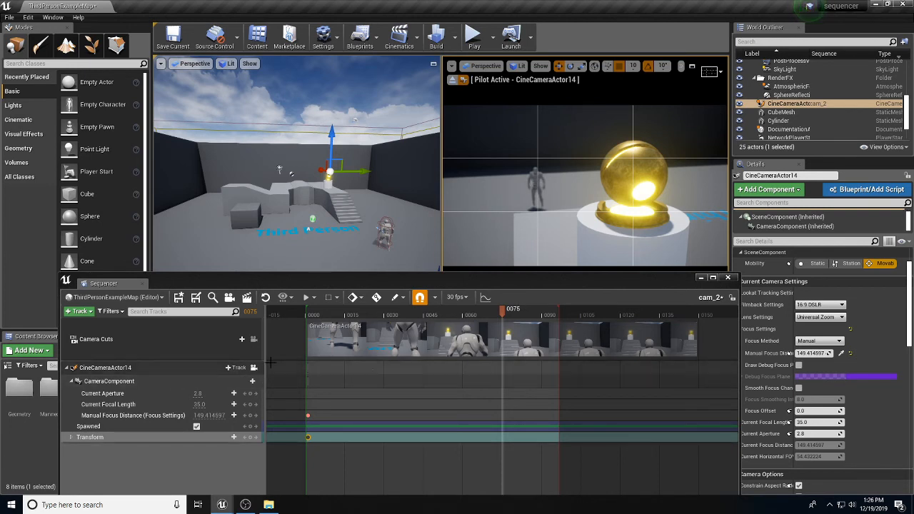
pyautogui.click(251, 438)
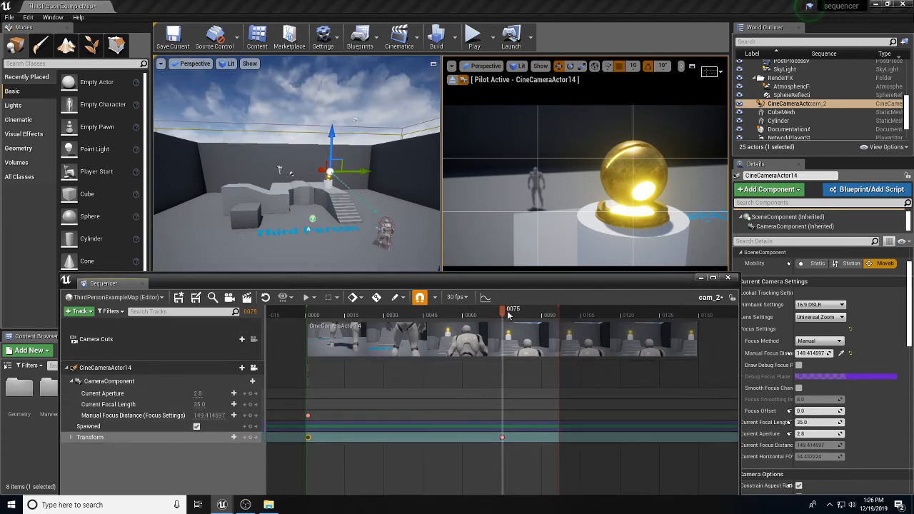
# At frame 75, sample the manual focus distance from the distant character and key it
pyautogui.moveTo(503, 312); pyautogui.dragTo(503, 337)
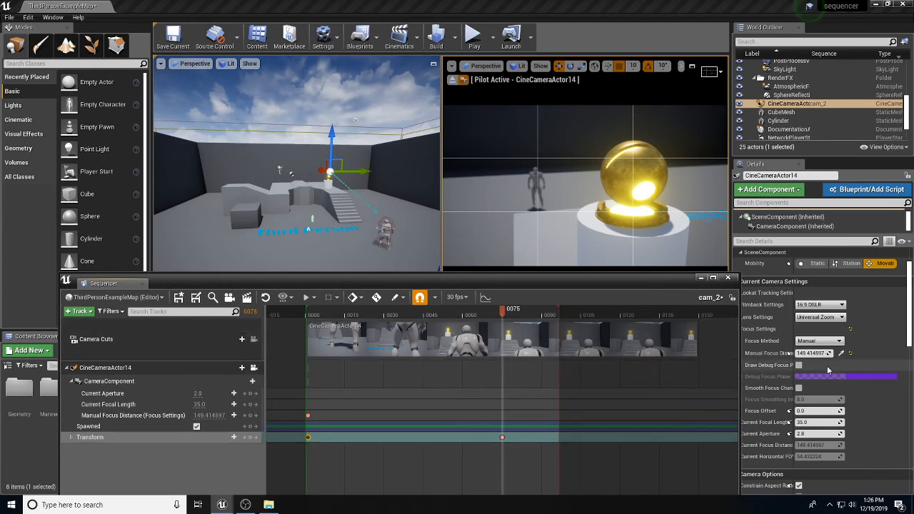
pyautogui.click(841, 354)
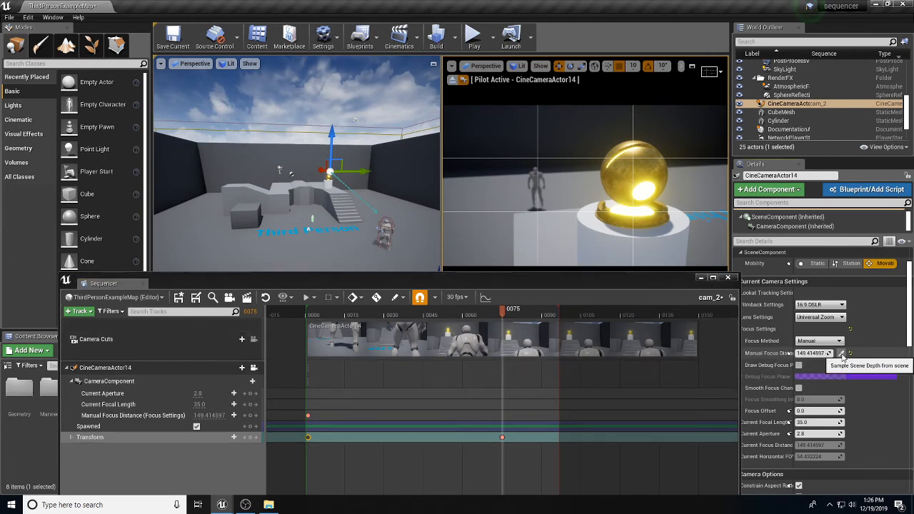
pyautogui.click(536, 188)
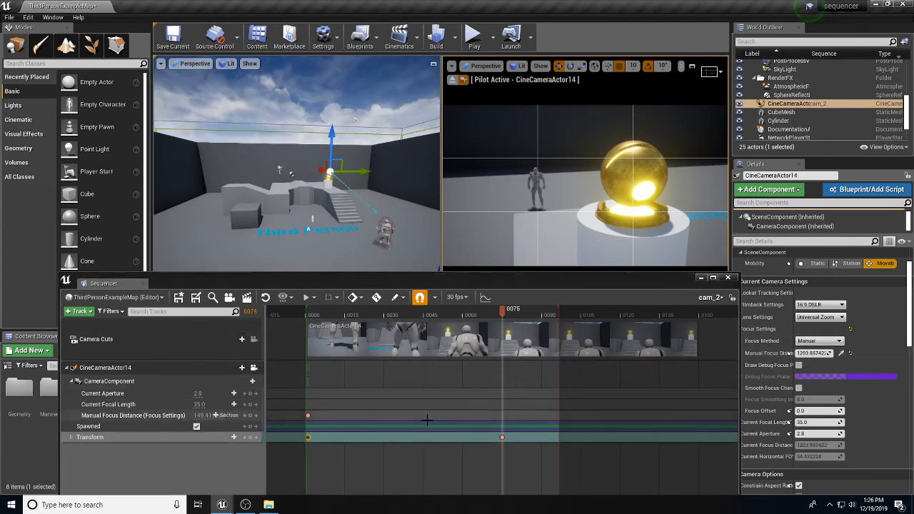
pyautogui.click(850, 352)
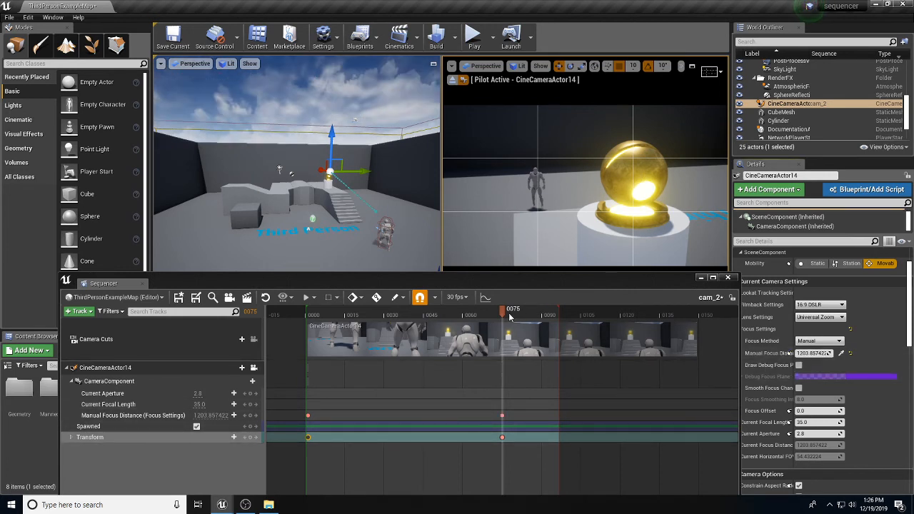
# At frame 94, sample the manual focus distance from the golden ball and key it
pyautogui.moveTo(509, 316); pyautogui.dragTo(553, 318)
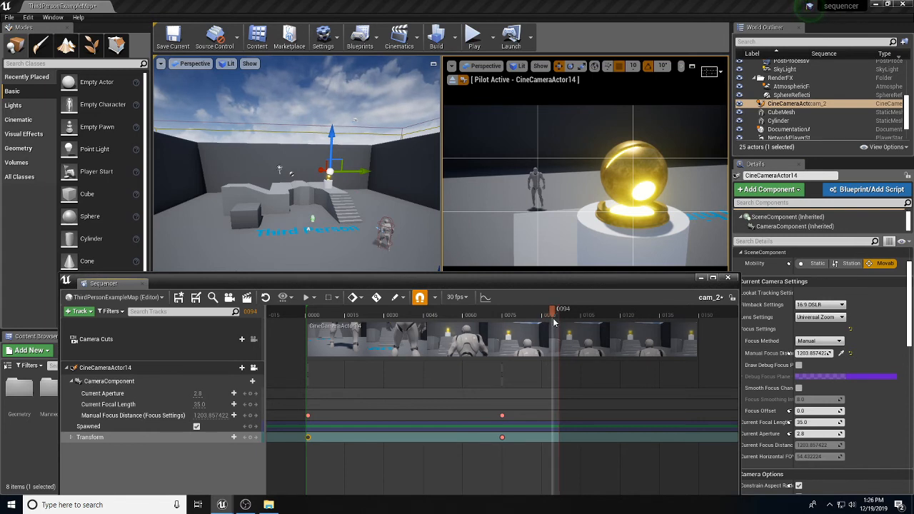
pyautogui.click(841, 353)
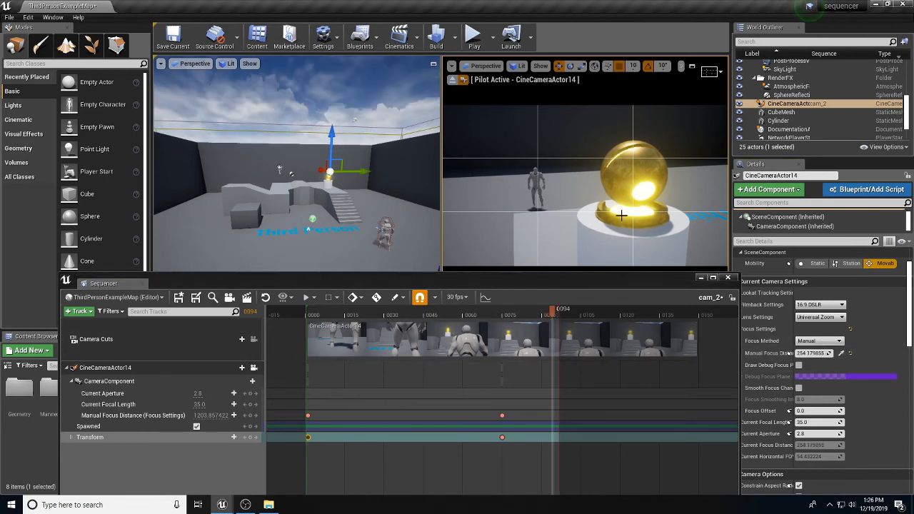
pyautogui.click(624, 174)
pyautogui.click(789, 353)
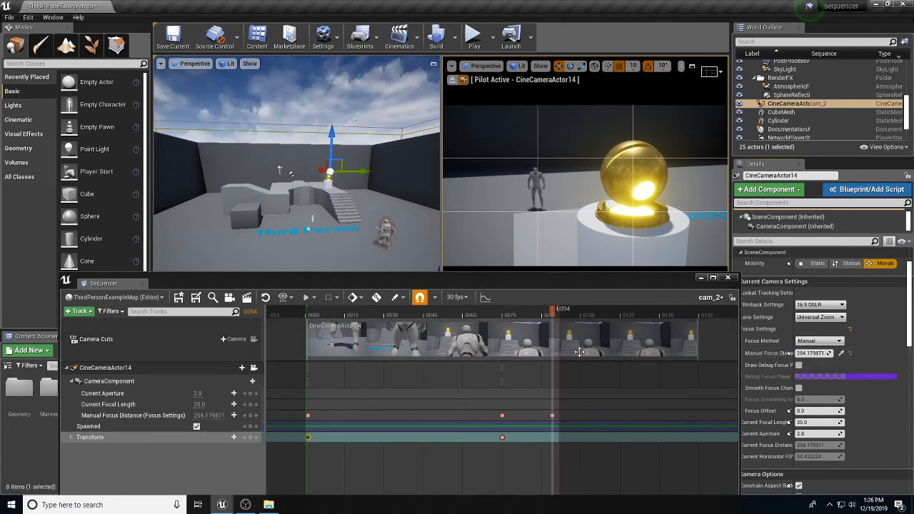
# Play the cam_2 shot from near its beginning to review the camera move and focus change
pyautogui.moveTo(551, 316); pyautogui.dragTo(311, 313)
pyautogui.moveTo(350, 279); pyautogui.dragTo(362, 384)
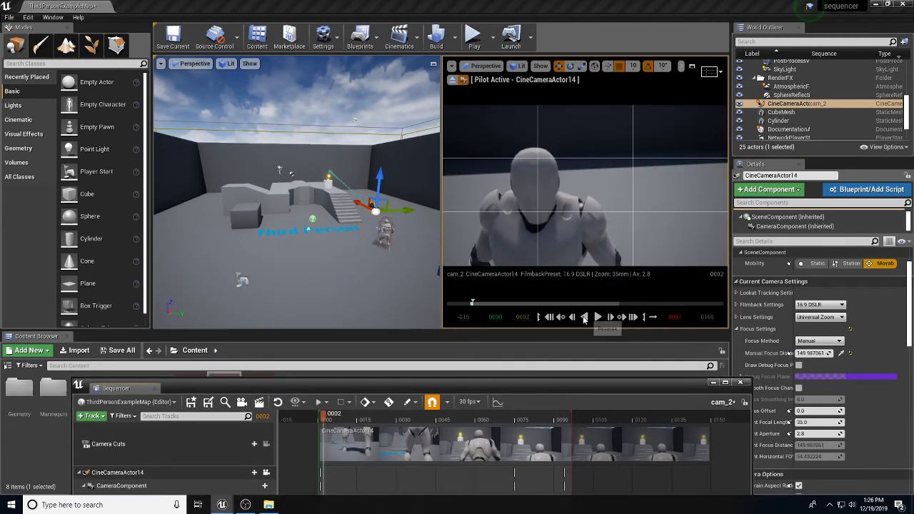
pyautogui.click(596, 318)
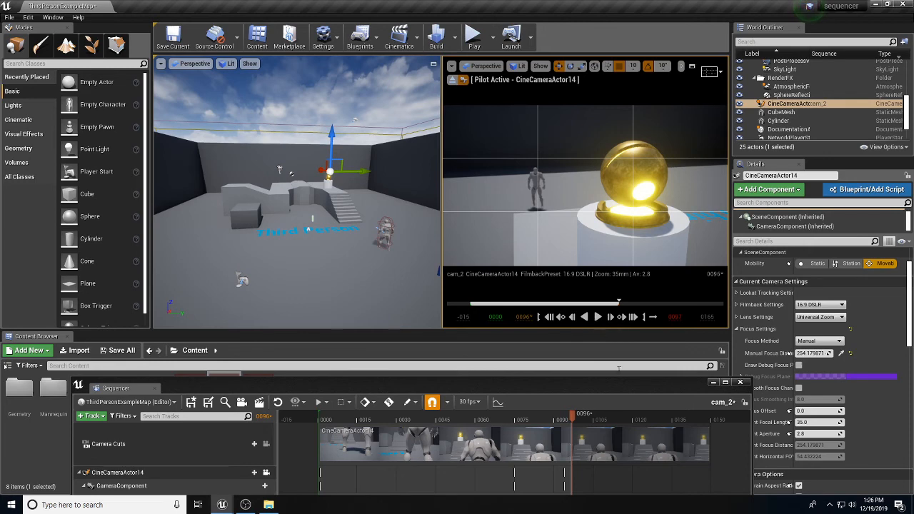
# Close the cam_2 sequence and open the master sequence in Sequencer, keeping the shot assets accessible beside its window
pyautogui.moveTo(622, 386); pyautogui.dragTo(613, 335)
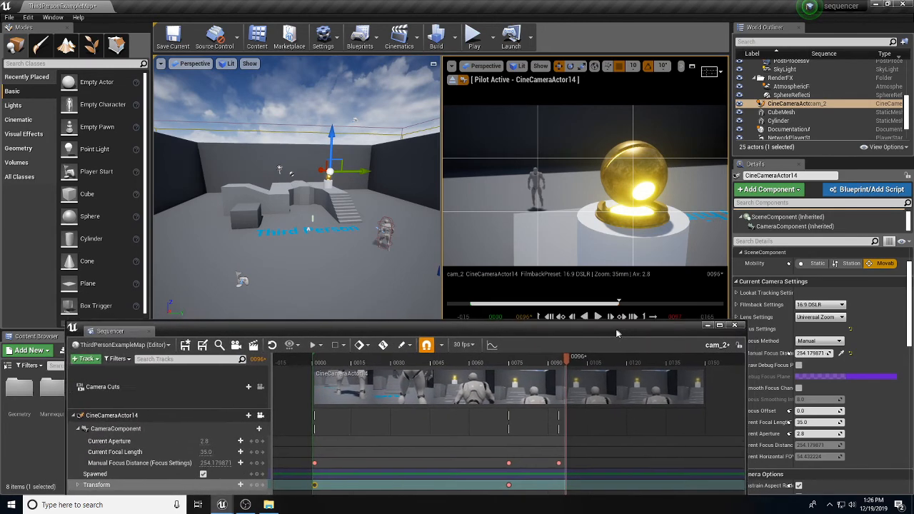
pyautogui.click(731, 331)
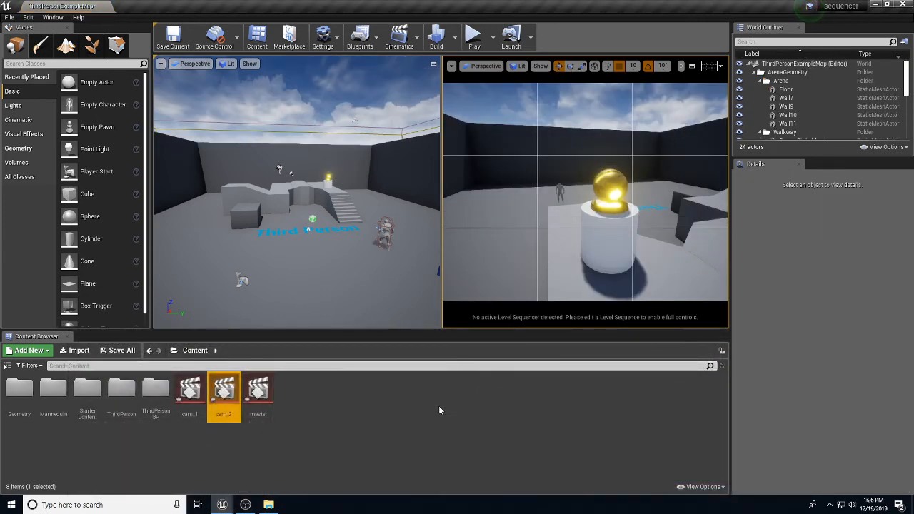
pyautogui.doubleClick(258, 391)
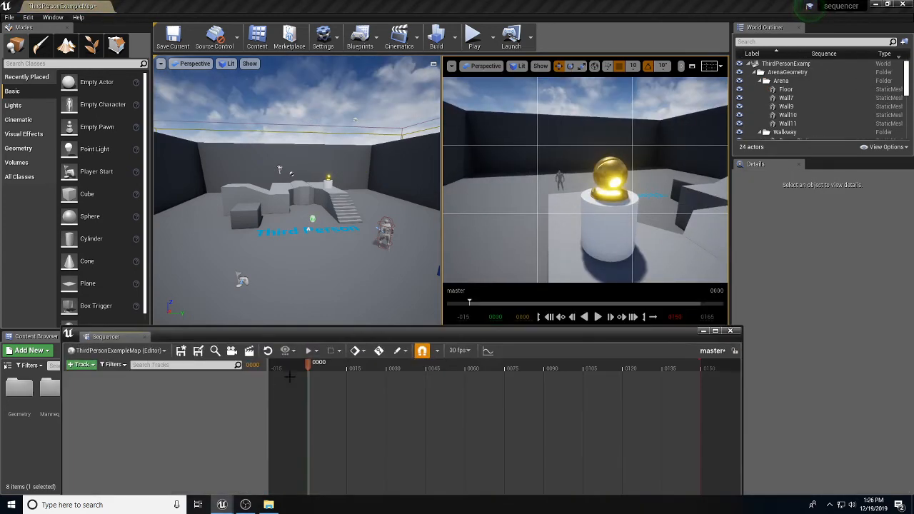
pyautogui.moveTo(352, 339); pyautogui.dragTo(589, 330)
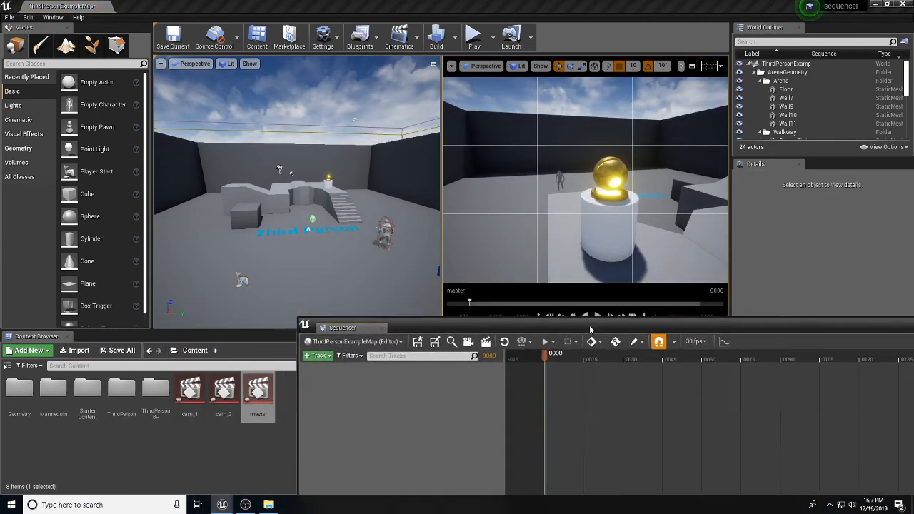
# Add cam_1 and cam_2 to the master sequence as shots, with cam_1 at frame 0 and cam_2 starting where cam_1 ends
pyautogui.moveTo(190, 391); pyautogui.dragTo(535, 404)
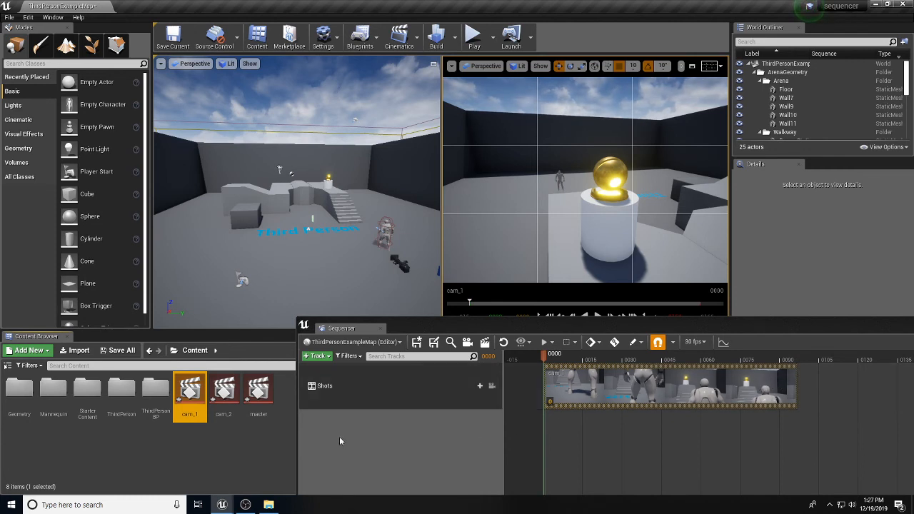
pyautogui.moveTo(223, 391); pyautogui.dragTo(312, 457)
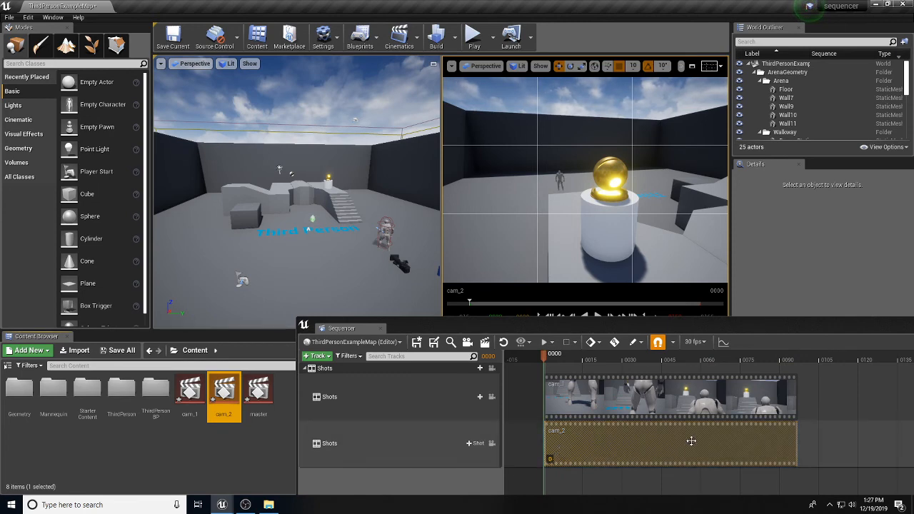
pyautogui.moveTo(668, 324); pyautogui.dragTo(539, 318)
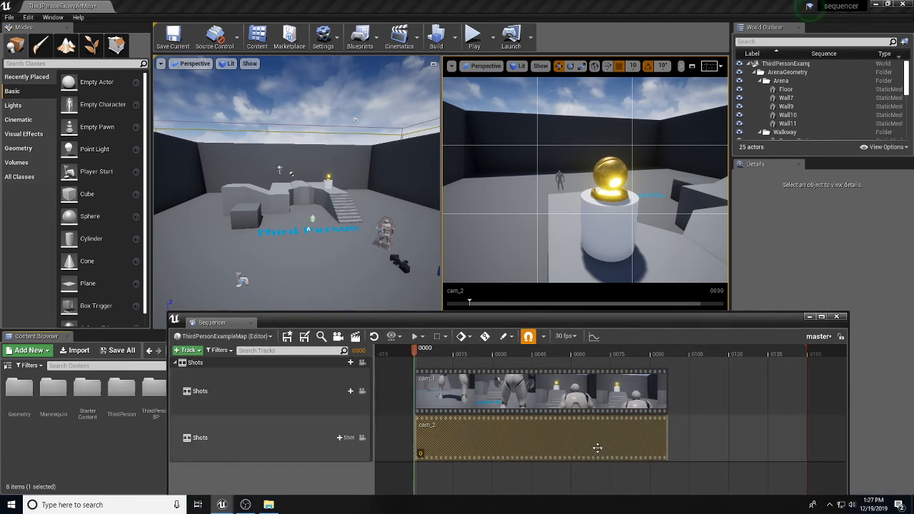
pyautogui.moveTo(468, 440); pyautogui.dragTo(722, 444)
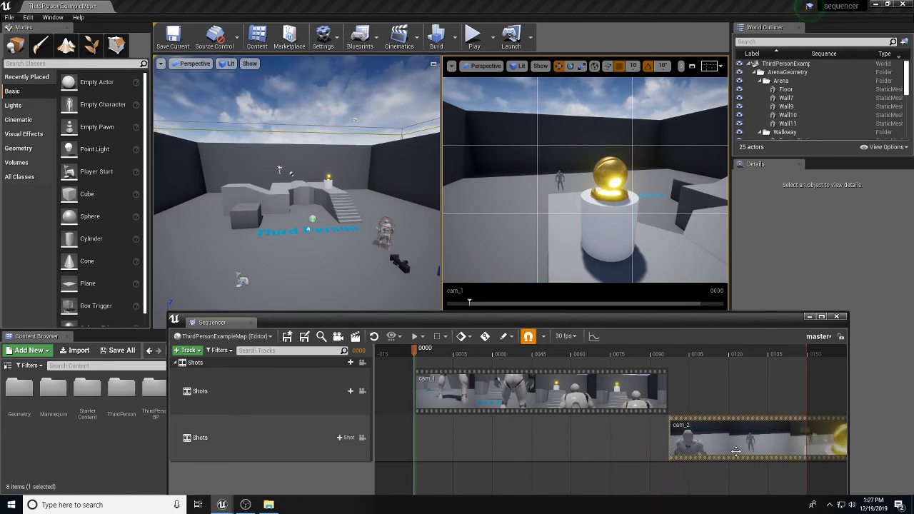
# Lock the viewport to the master sequence's shots and play the sequence from frame 0
pyautogui.moveTo(573, 320); pyautogui.dragTo(585, 370)
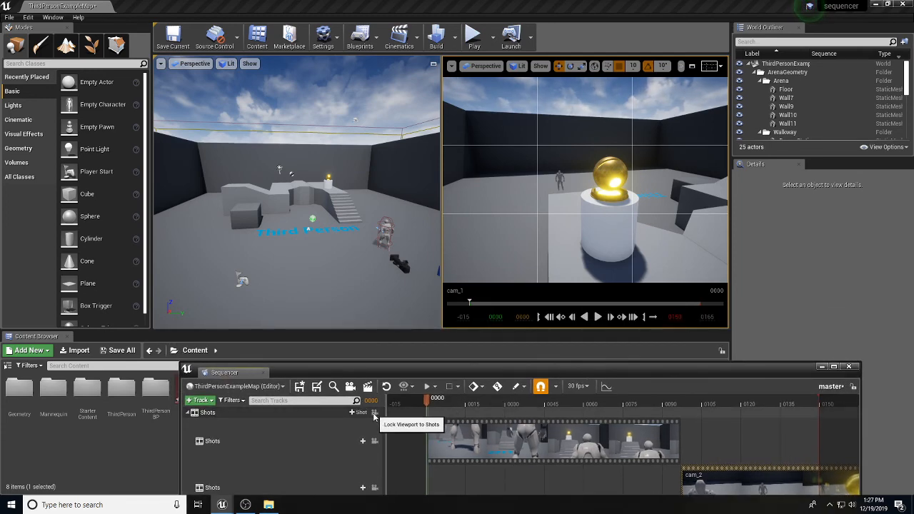
pyautogui.click(375, 413)
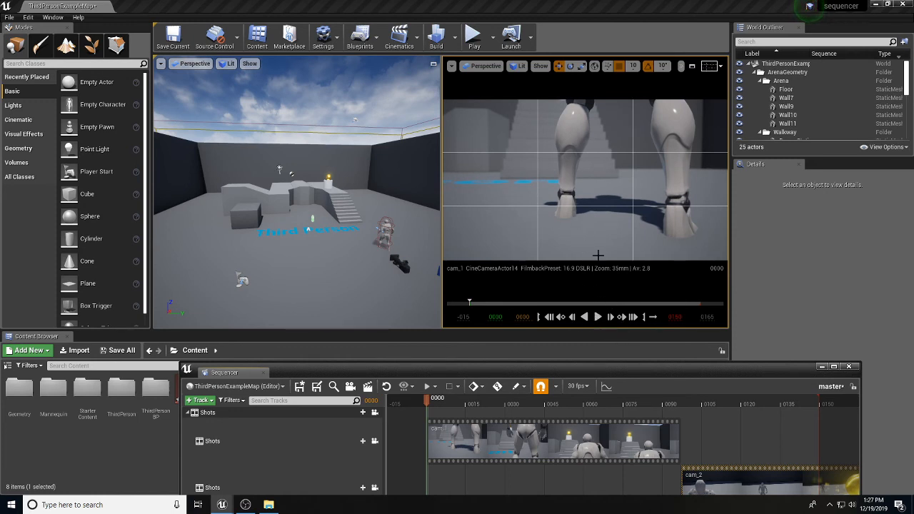
pyautogui.click(598, 317)
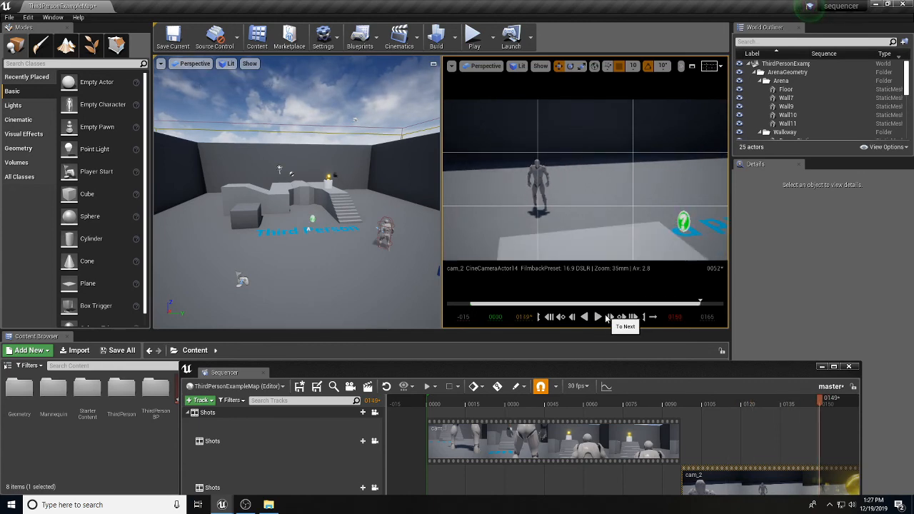
# Widen the Sequencer window to show both shots and extend the master sequence's playback range to the end of cam_2
pyautogui.moveTo(694, 368); pyautogui.dragTo(605, 245)
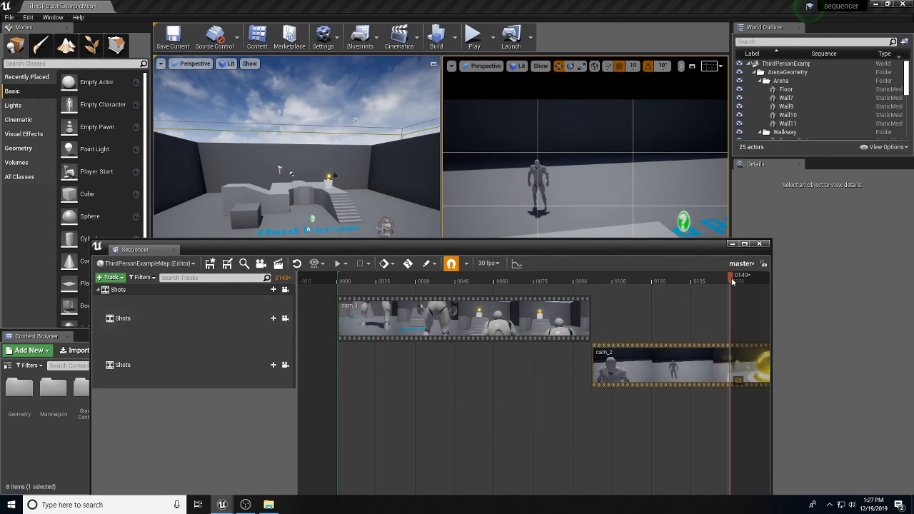
pyautogui.moveTo(731, 280); pyautogui.dragTo(688, 284)
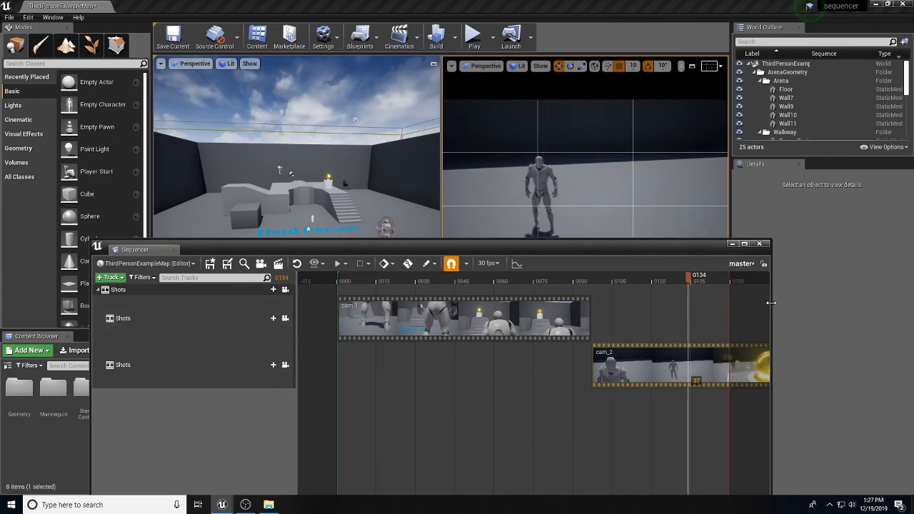
pyautogui.moveTo(771, 304); pyautogui.dragTo(895, 302)
pyautogui.moveTo(776, 245); pyautogui.dragTo(671, 253)
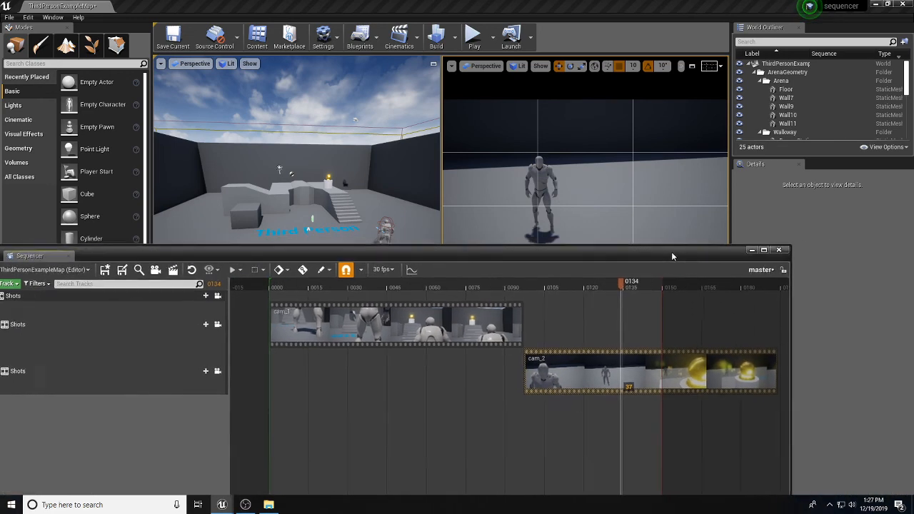
pyautogui.moveTo(662, 289)
pyautogui.mouseDown()
pyautogui.moveTo(727, 305)
pyautogui.moveTo(779, 334)
pyautogui.mouseUp()
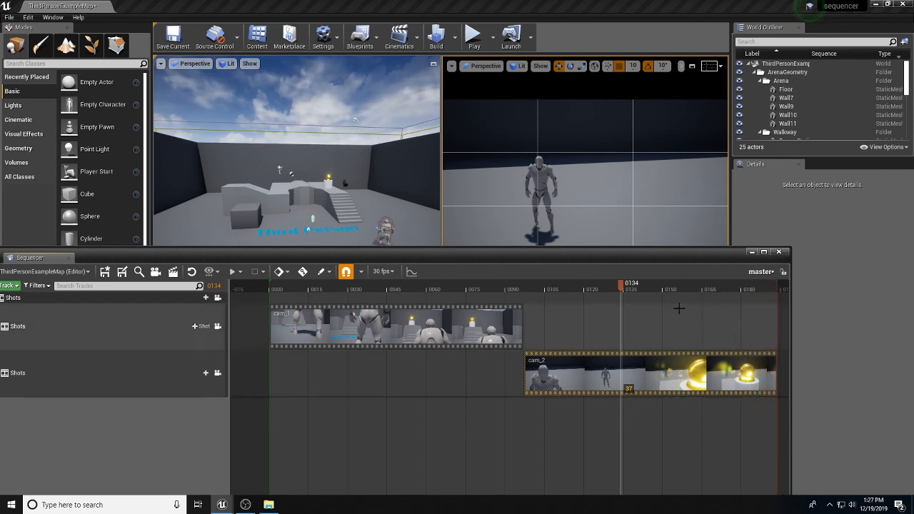
# Return the playhead to frame 0 and play the full master sequence through cam_1 and cam_2
pyautogui.moveTo(622, 287); pyautogui.dragTo(448, 290)
pyautogui.moveTo(466, 253); pyautogui.dragTo(536, 195)
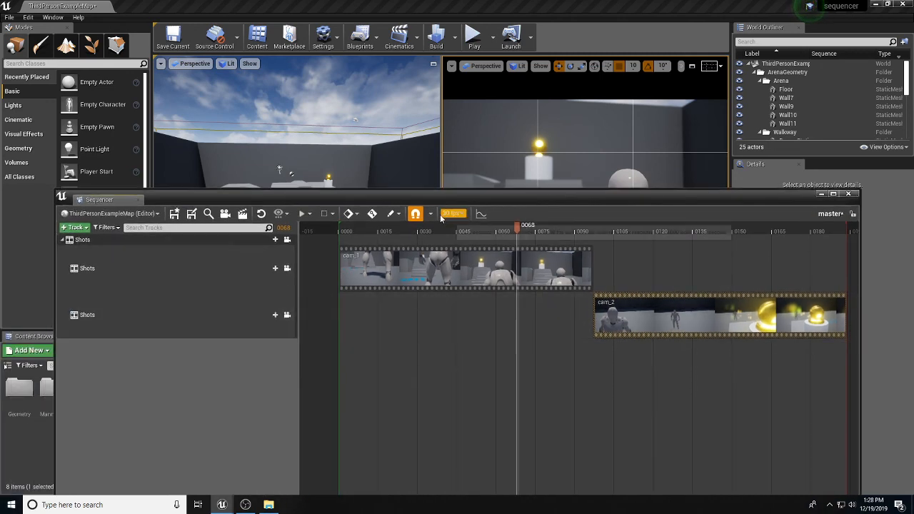
pyautogui.moveTo(443, 199); pyautogui.dragTo(412, 375)
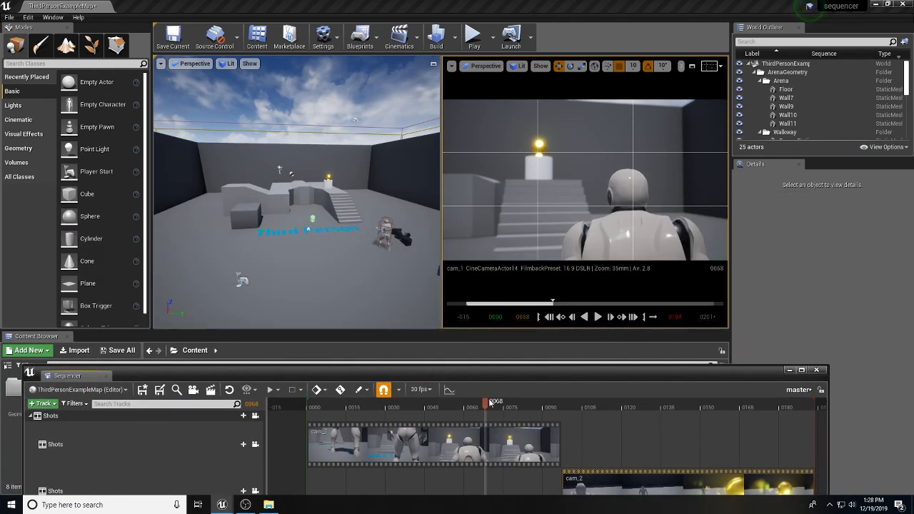
pyautogui.moveTo(485, 406); pyautogui.dragTo(307, 399)
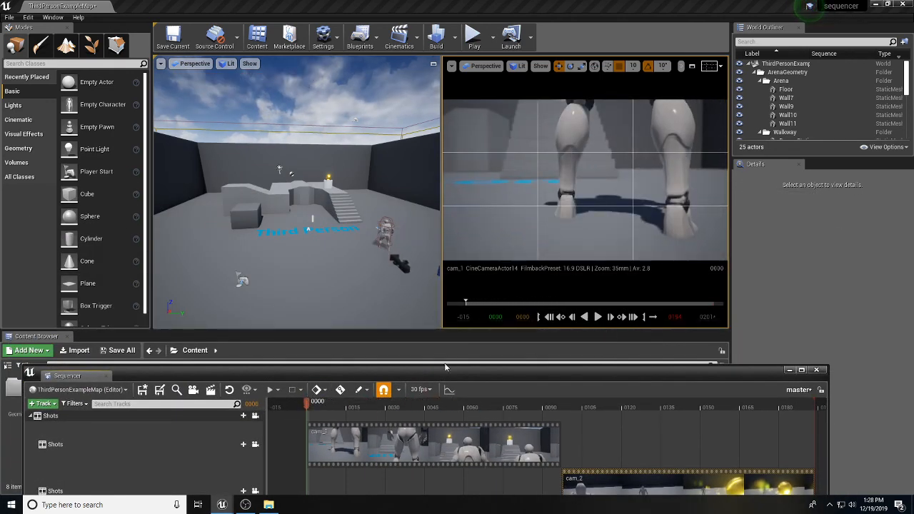
pyautogui.click(598, 317)
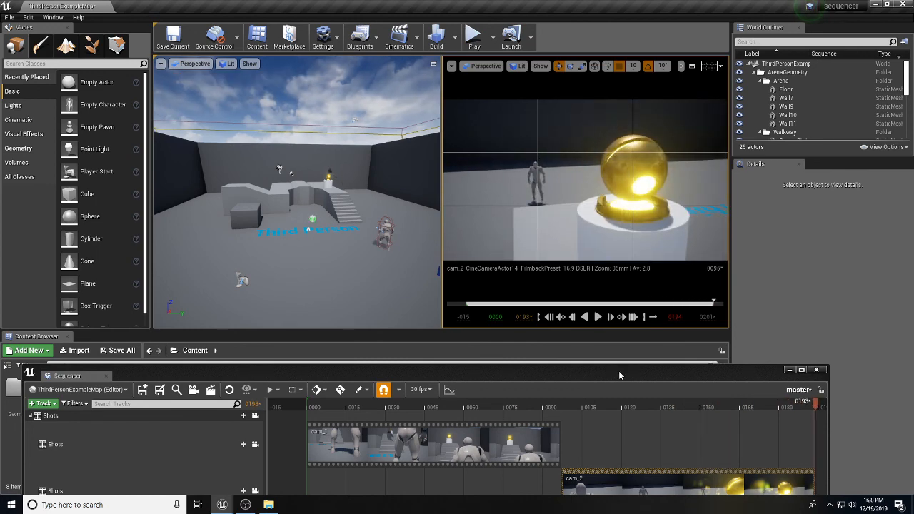
# Save all levels, moving the Sequencer window aside for this and bringing its shot tracks back into view
pyautogui.moveTo(611, 369); pyautogui.dragTo(668, 274)
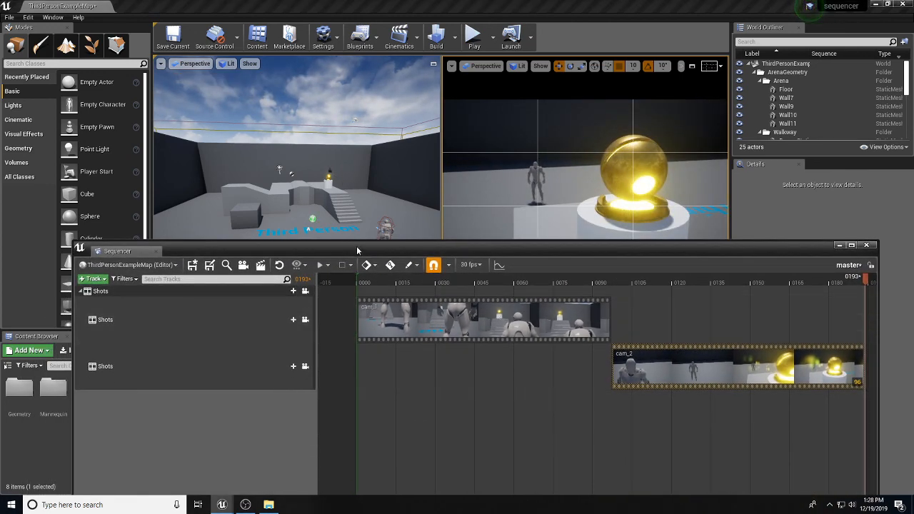
pyautogui.moveTo(356, 278); pyautogui.dragTo(339, 436)
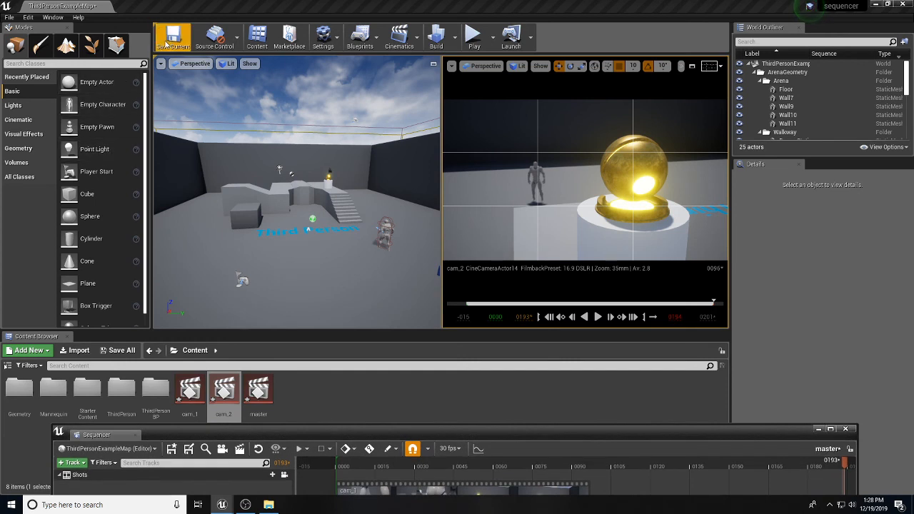
pyautogui.click(10, 17)
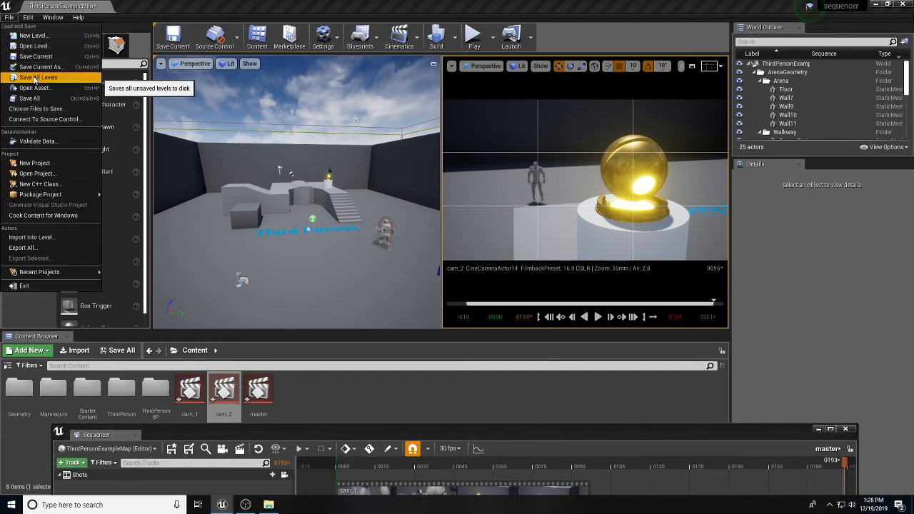
pyautogui.click(34, 77)
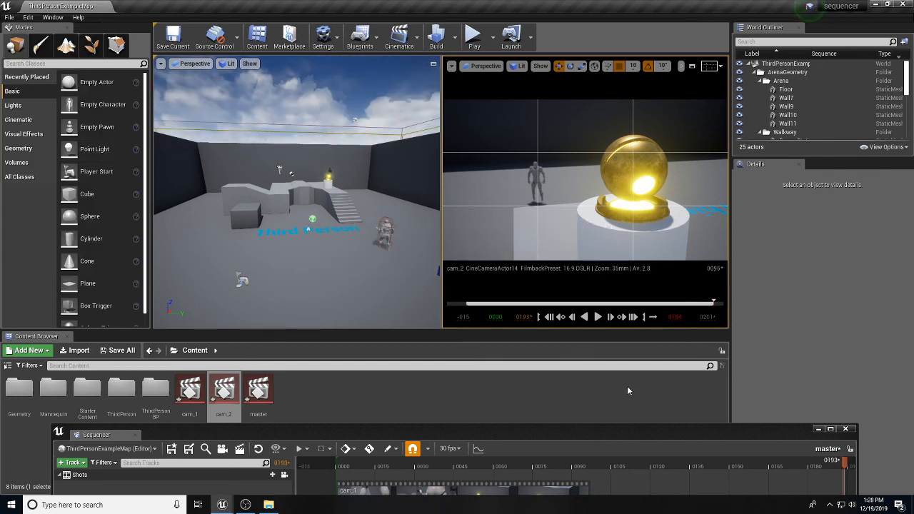
pyautogui.moveTo(631, 431); pyautogui.dragTo(607, 277)
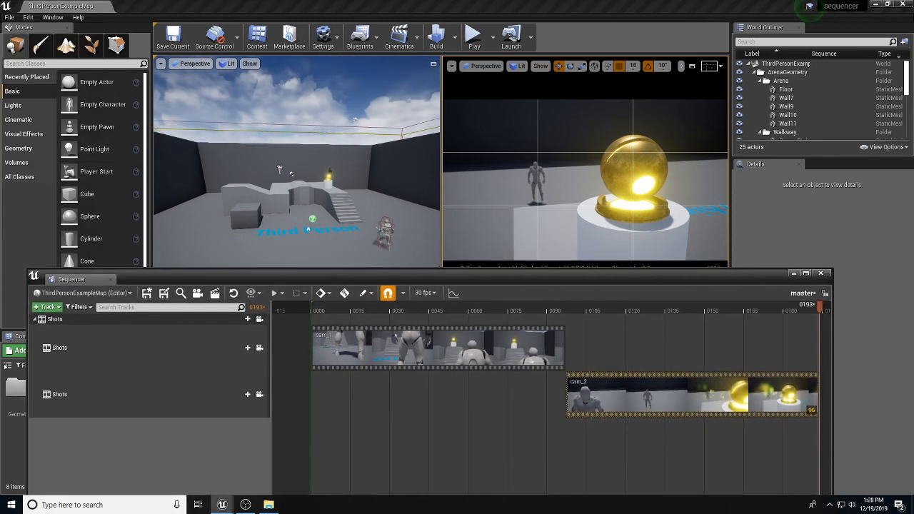